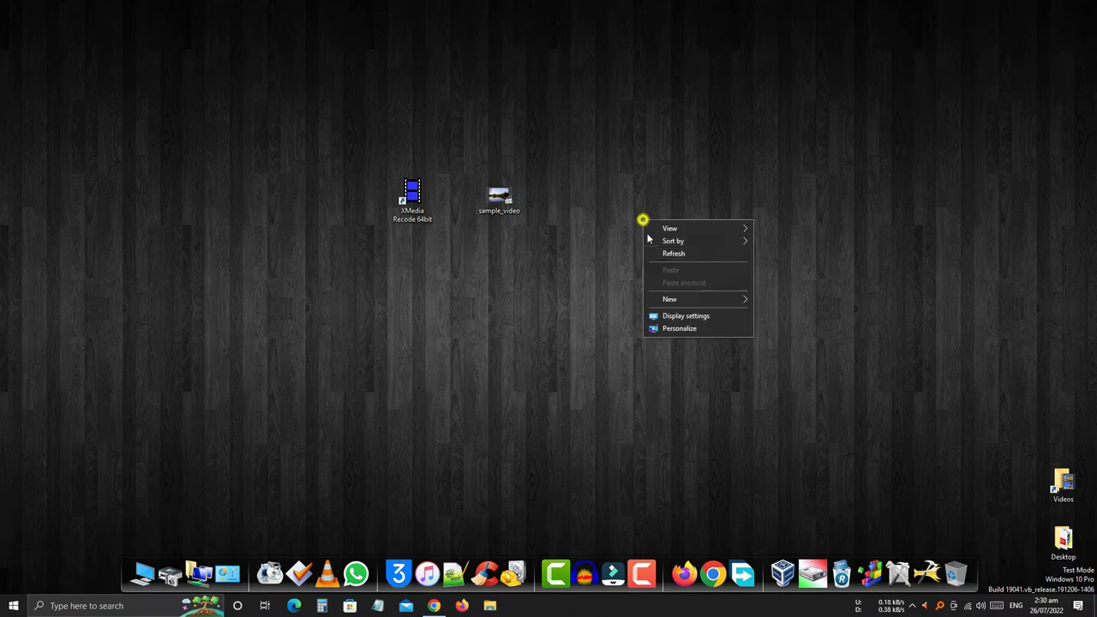
Refresh the desktop, play the sample_video file briefly, and close the media player
click(656, 252)
click(489, 218)
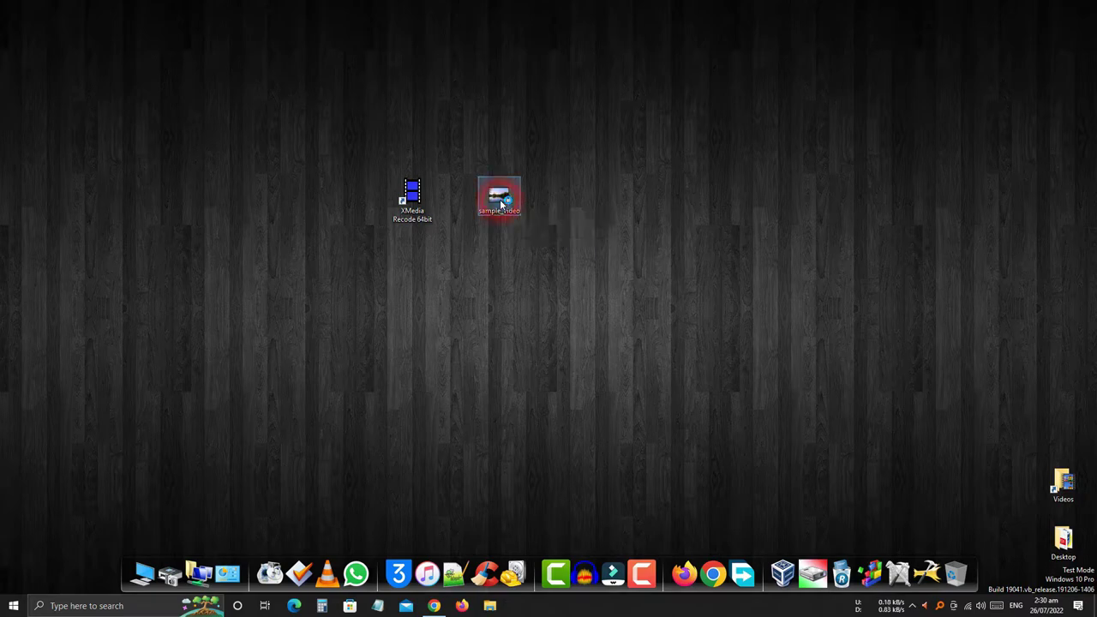
double_click(501, 203)
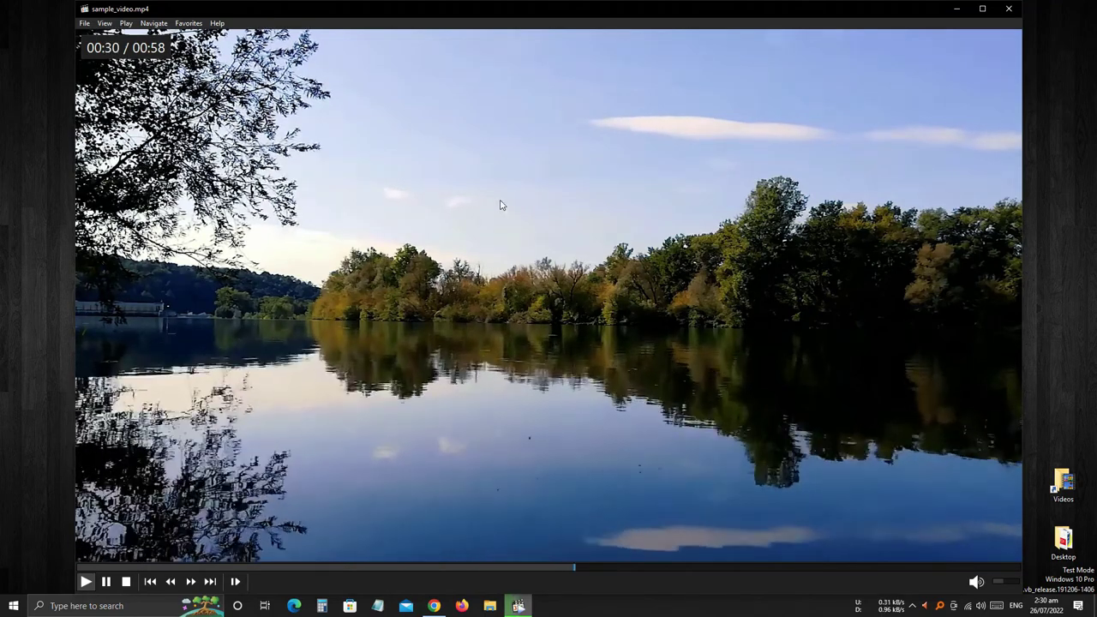
click(1008, 8)
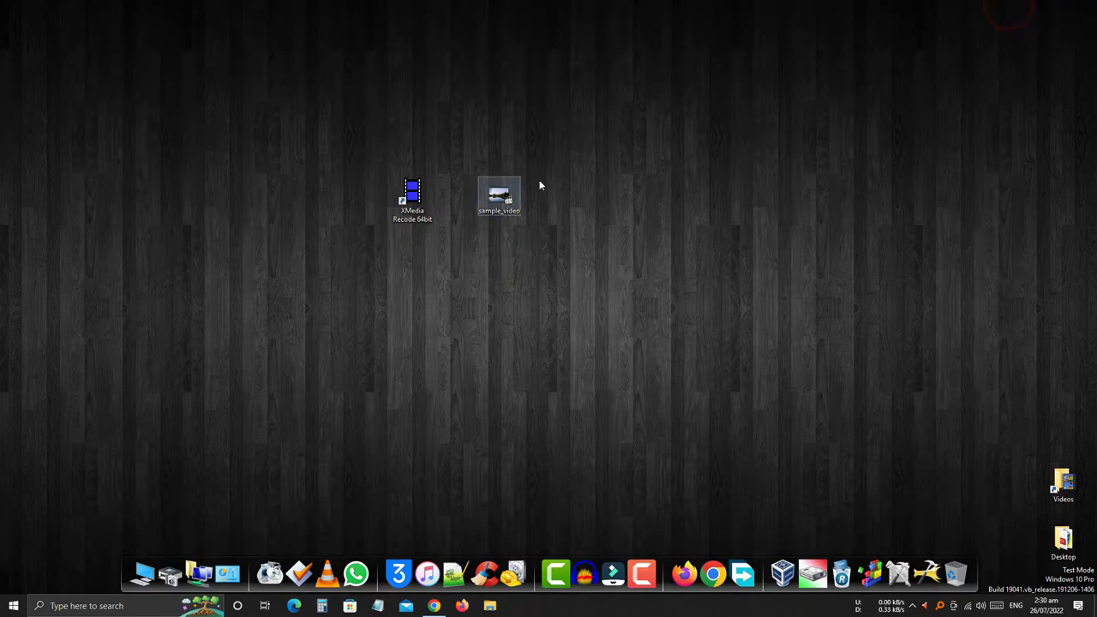
Open the MediaInfo report for the sample_video file on the desktop and examine its general and video details
right_click(499, 199)
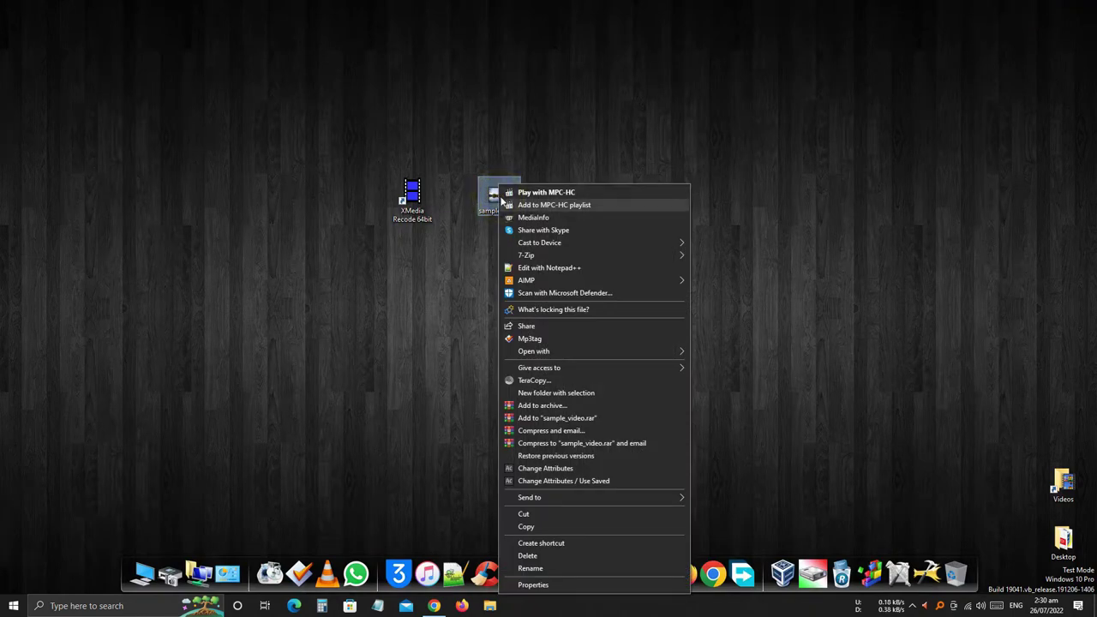
click(538, 220)
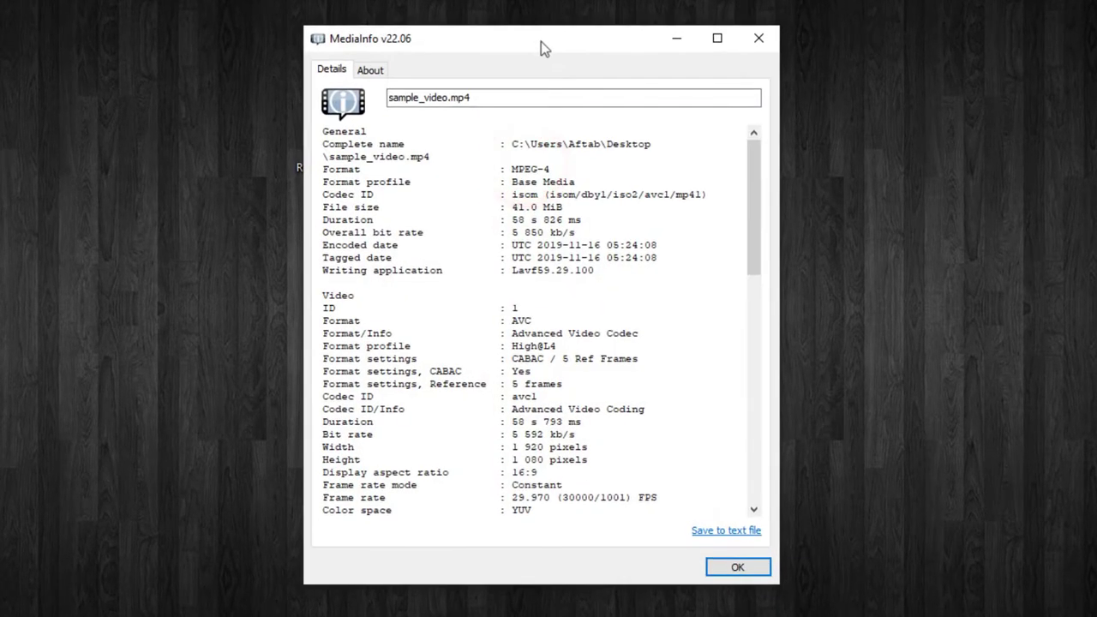
click(480, 103)
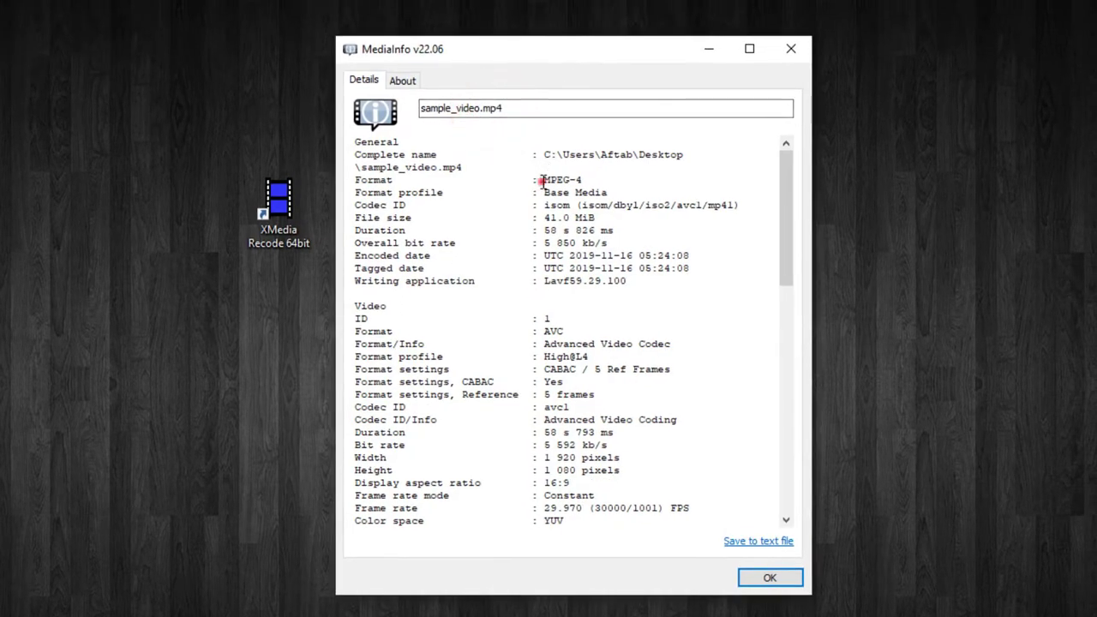
drag(541, 180, 625, 281)
click(639, 254)
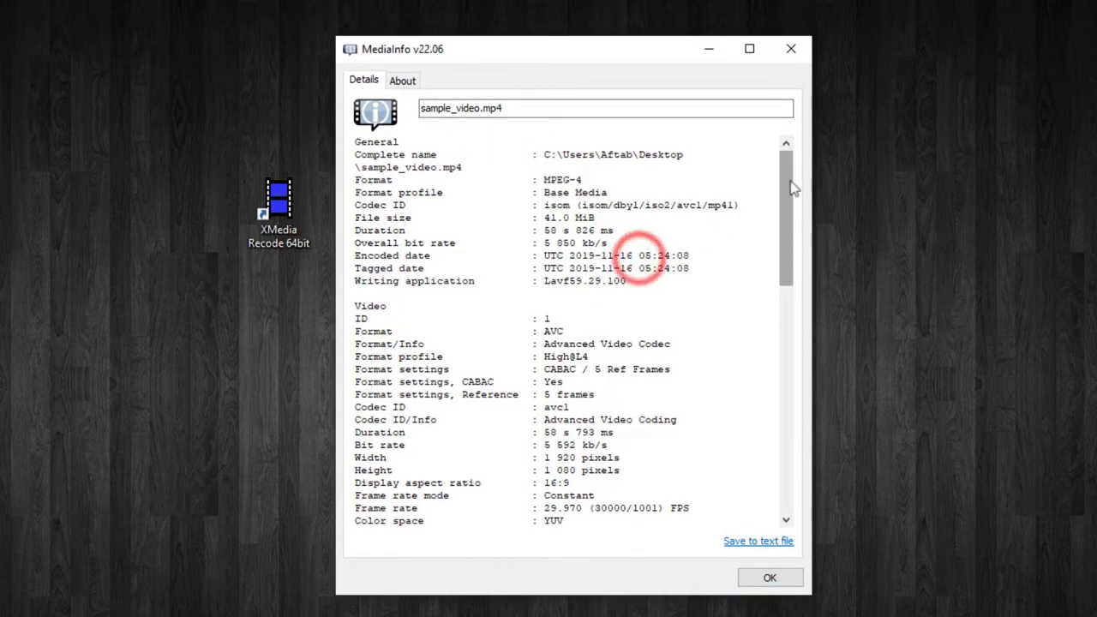
drag(792, 189, 800, 414)
Examine the audio section of the MediaInfo report, checking format and commercial name, and close the report
double_click(370, 219)
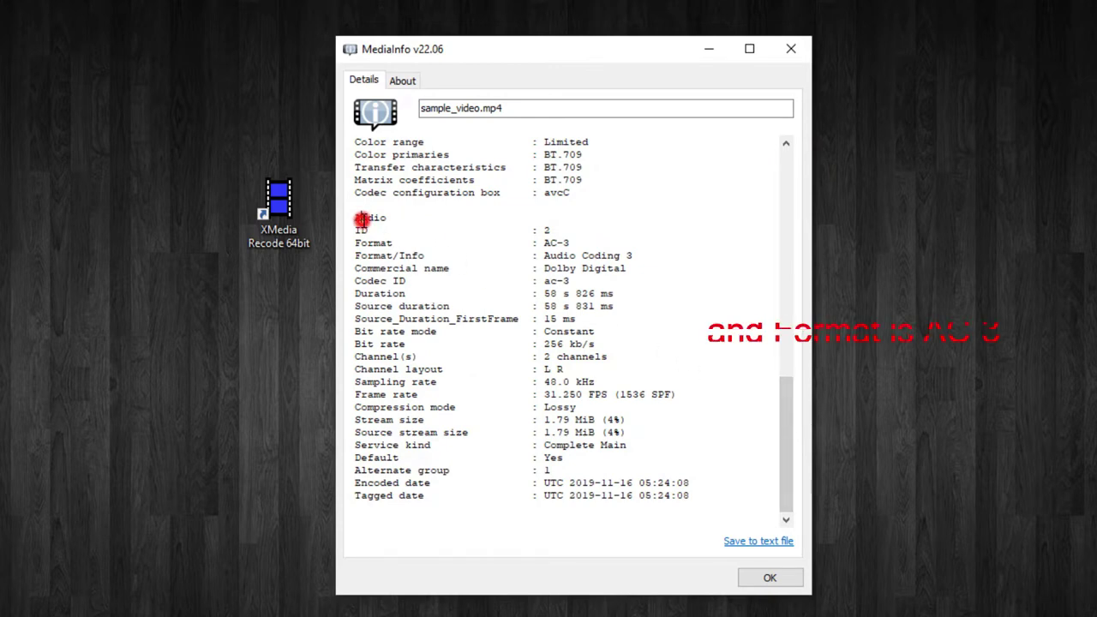
click(543, 230)
drag(543, 229, 577, 407)
click(683, 265)
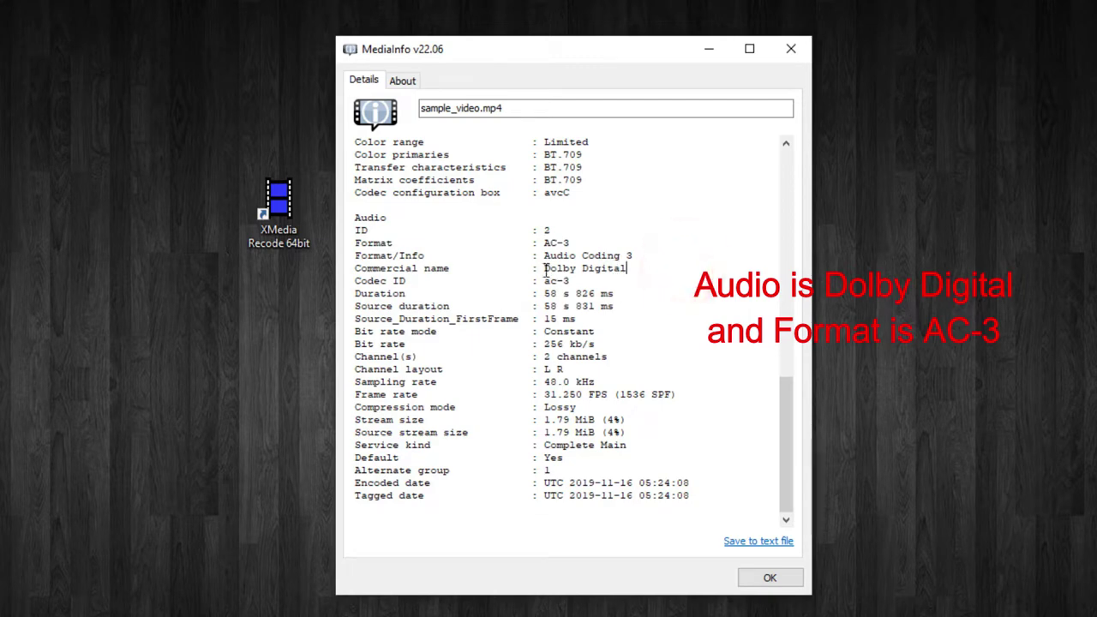
drag(543, 268, 626, 269)
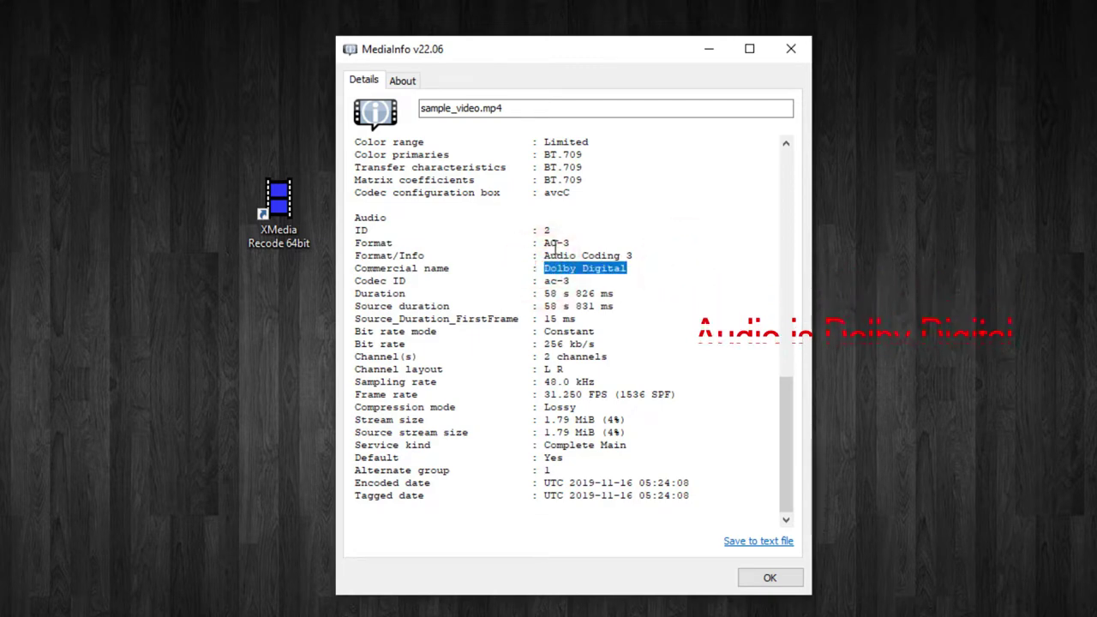
click(545, 243)
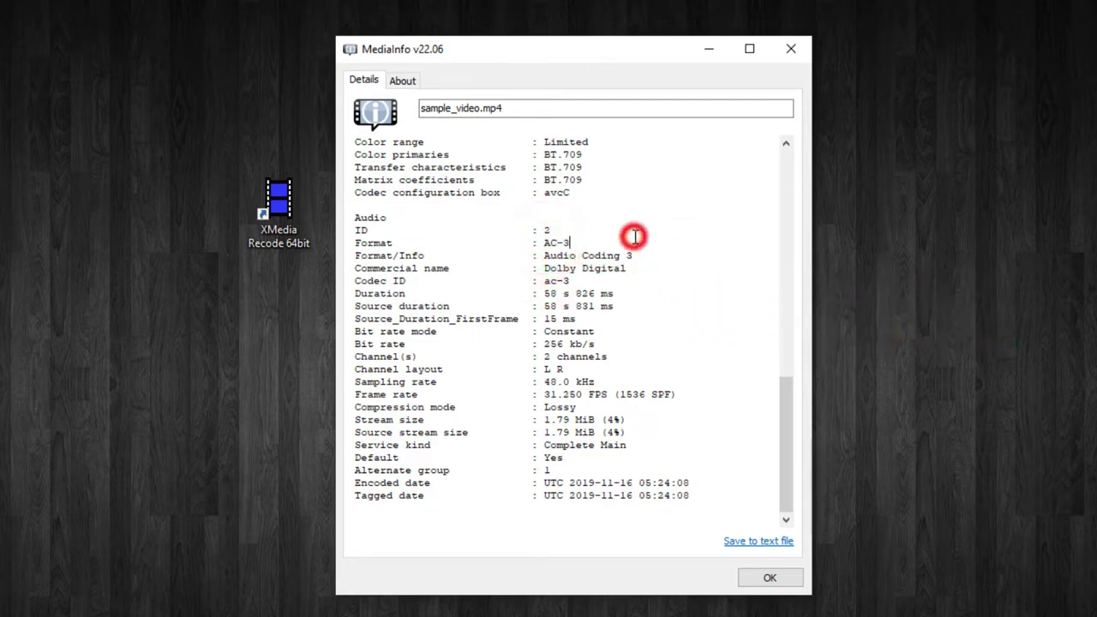
click(788, 49)
click(665, 207)
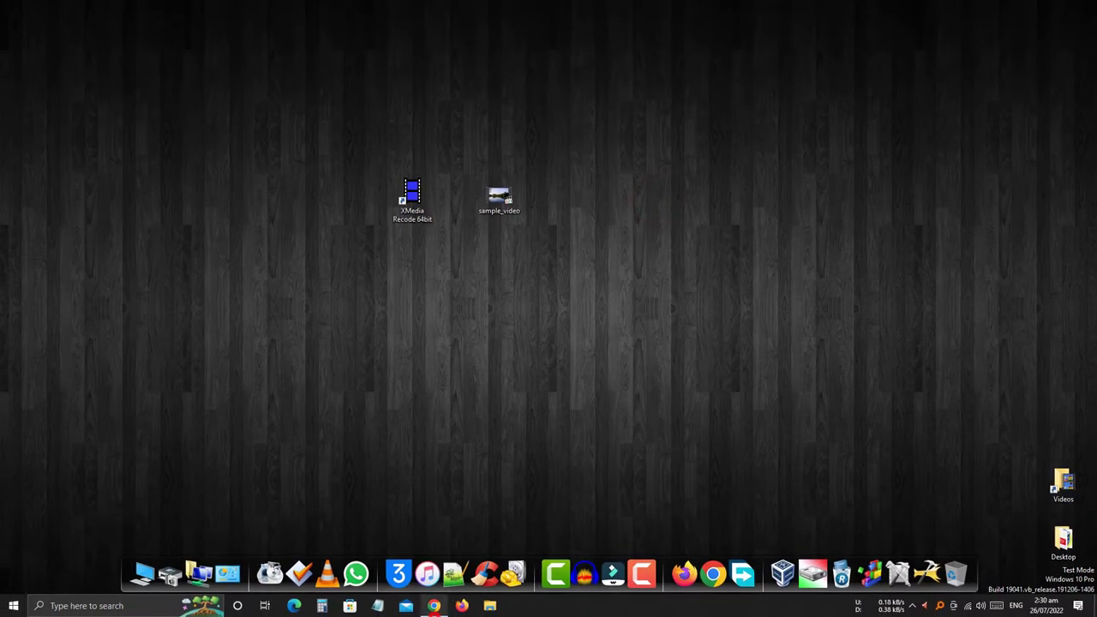
Switch to Chrome, search Google for "xmedia recode", and open the official XMedia Recode download page
click(433, 606)
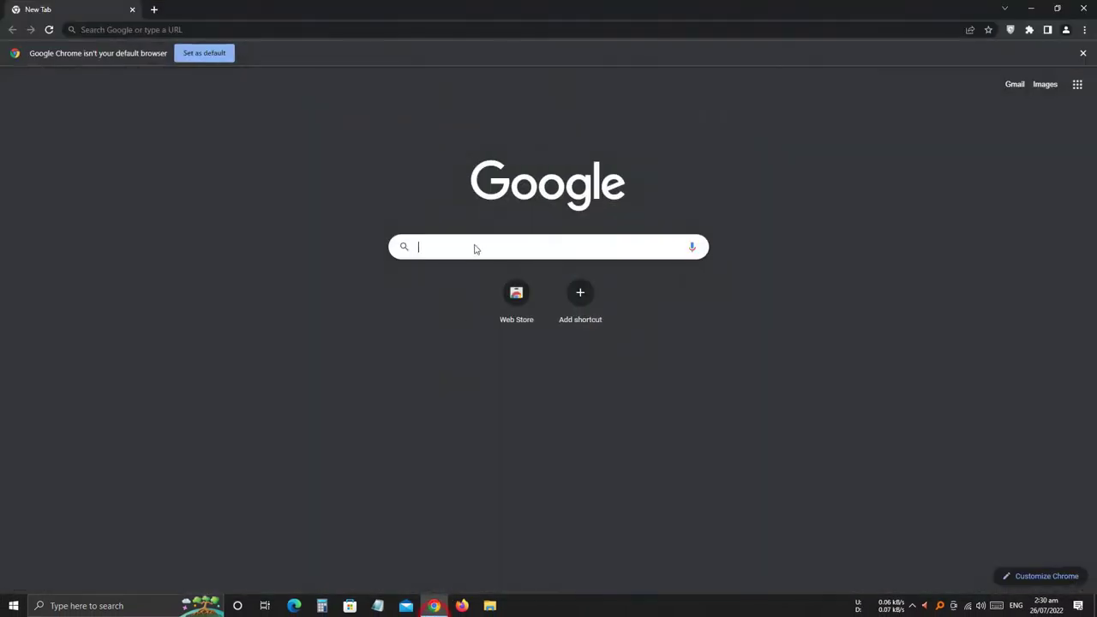
text(xmedia)
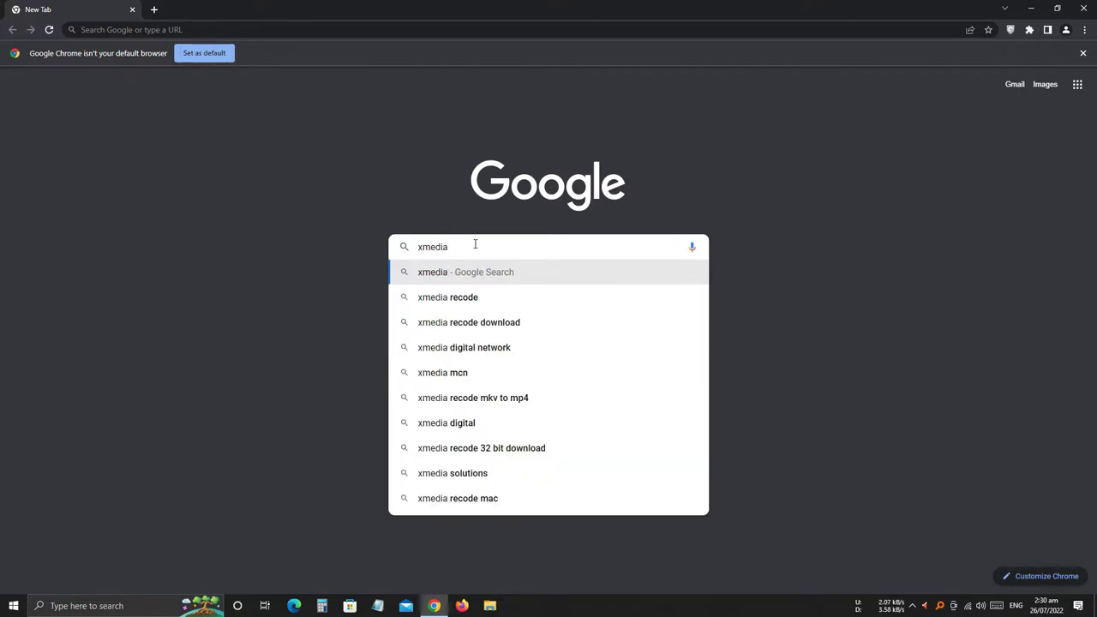
key(Down)
key(Return)
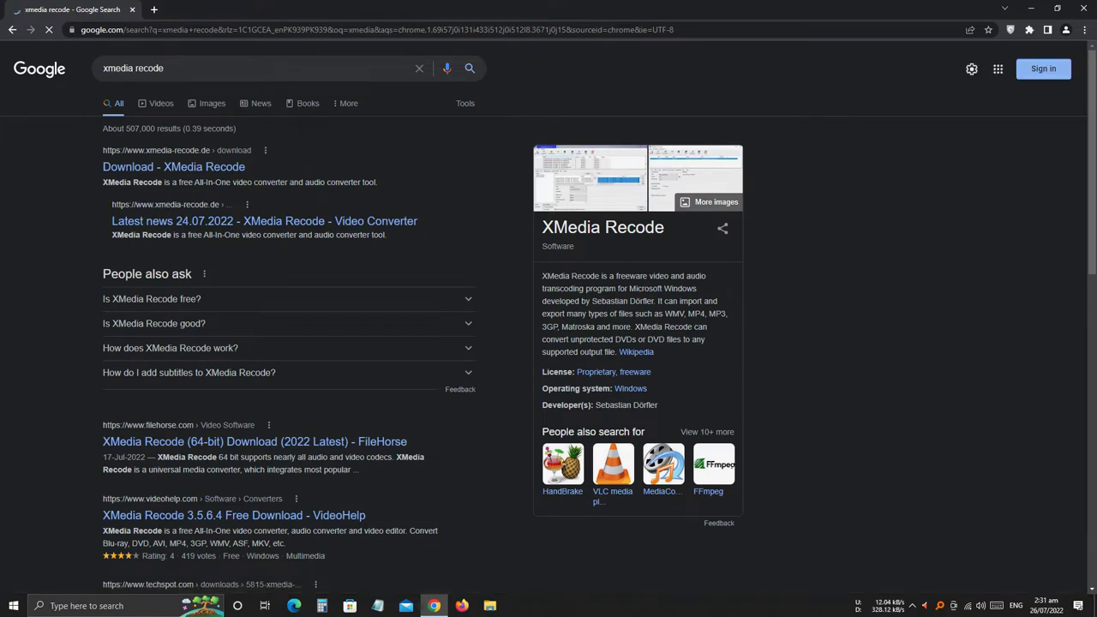
click(182, 167)
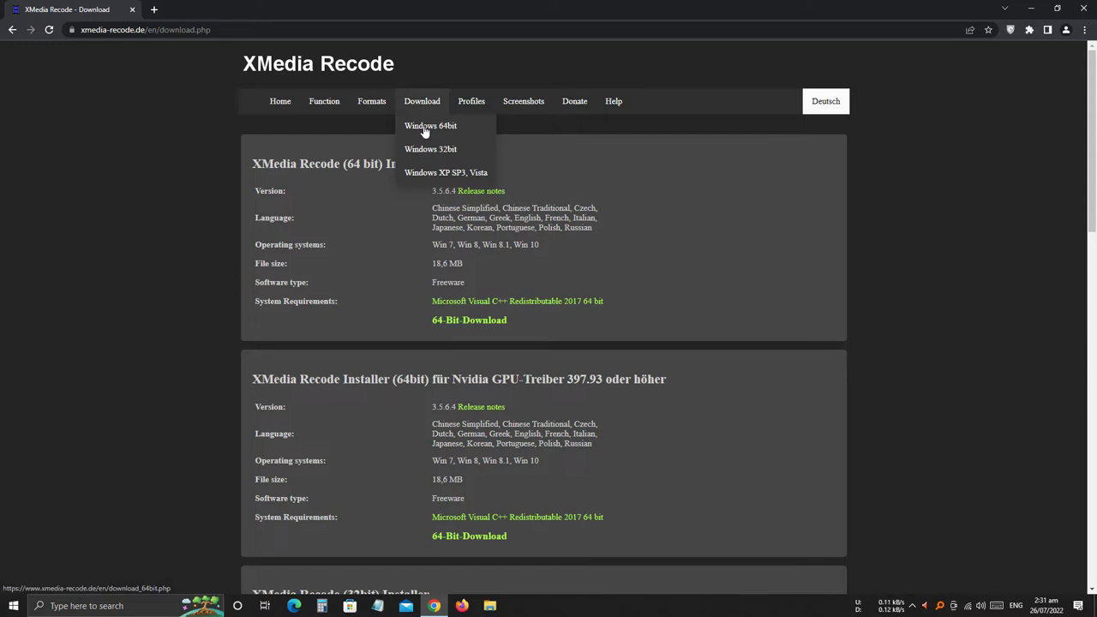
Download the XMedia Recode 64-bit installer for Windows and minimize the browser
click(424, 128)
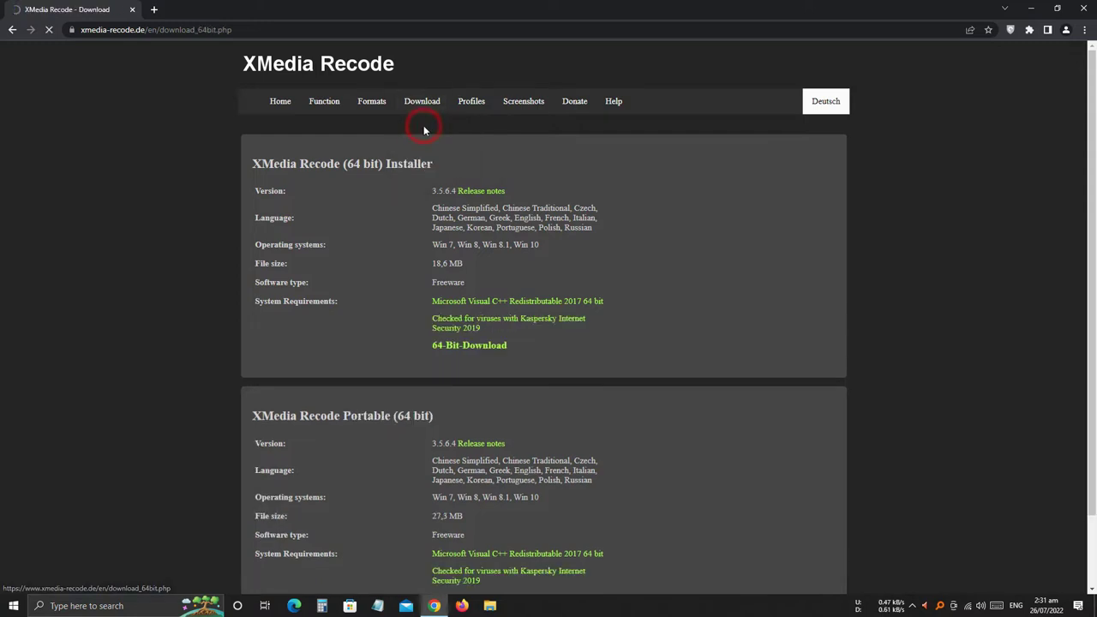
click(469, 346)
click(514, 344)
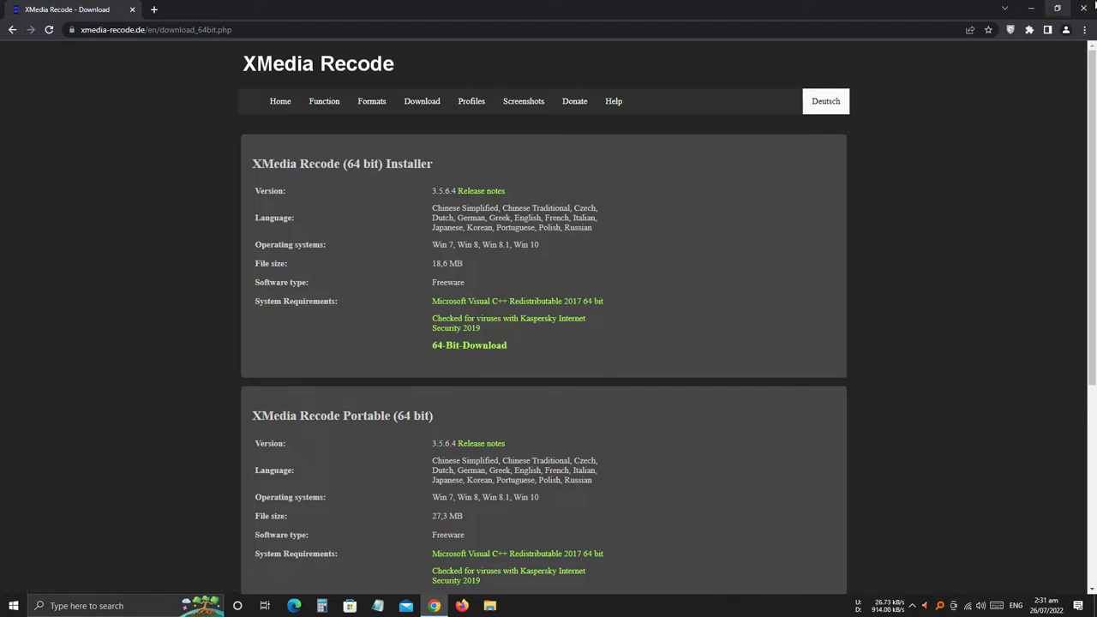
click(1033, 11)
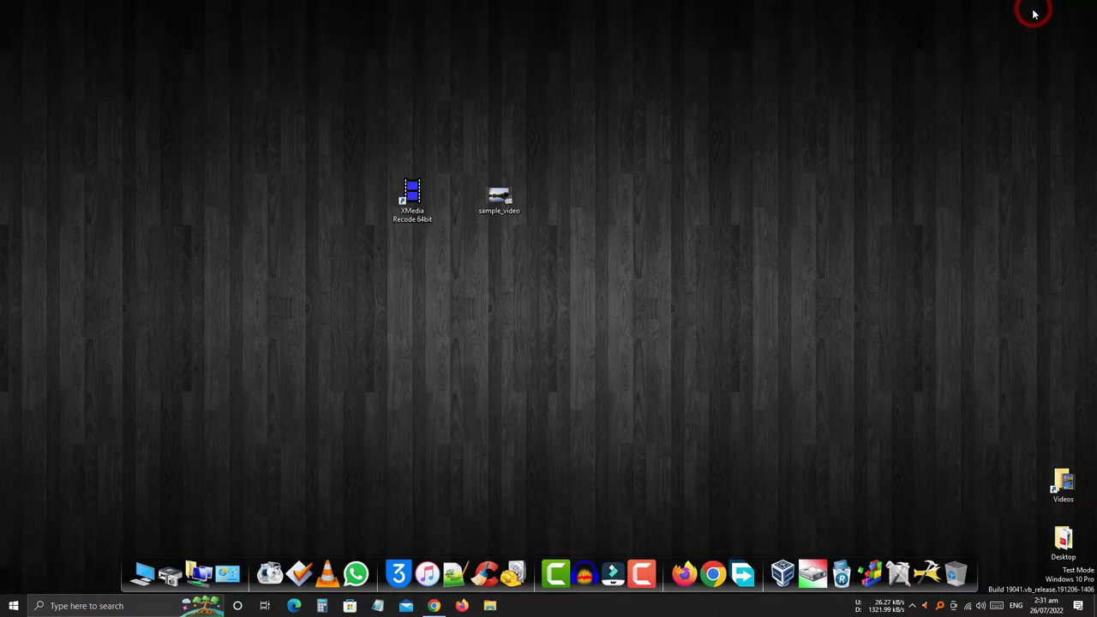
Launch XMedia Recode 64bit from the desktop and dismiss the installer's download-complete dialog
click(419, 195)
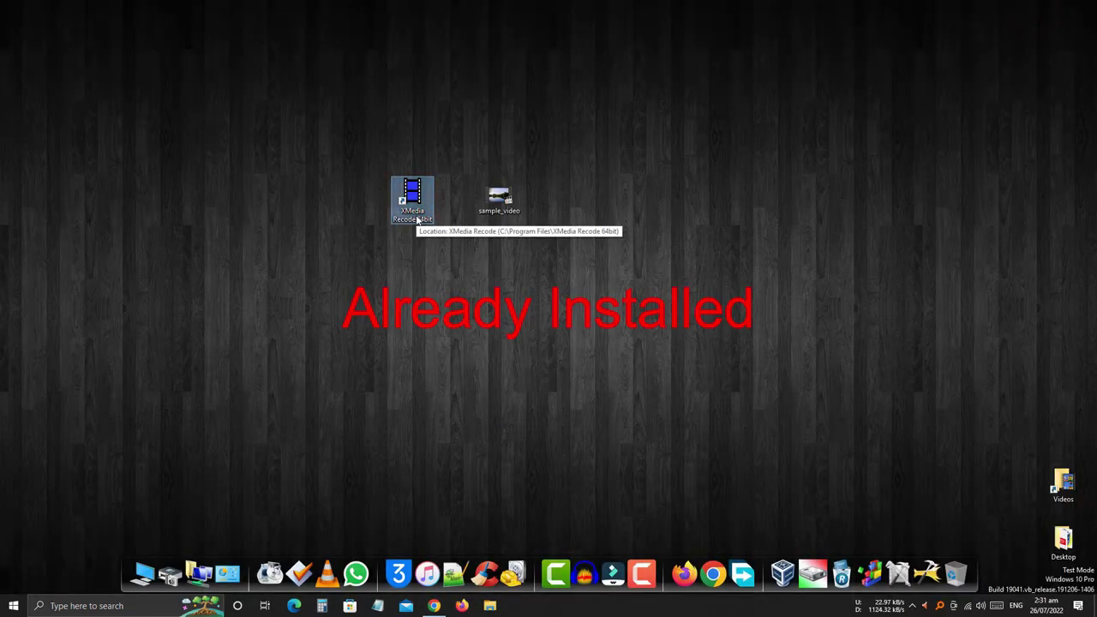
double_click(414, 207)
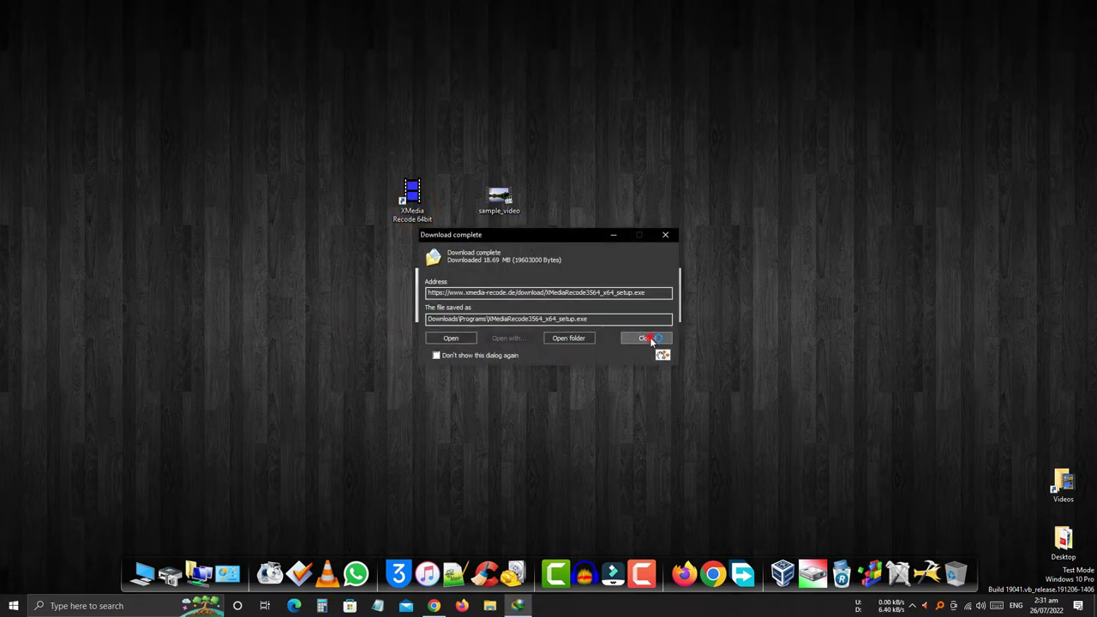
click(648, 339)
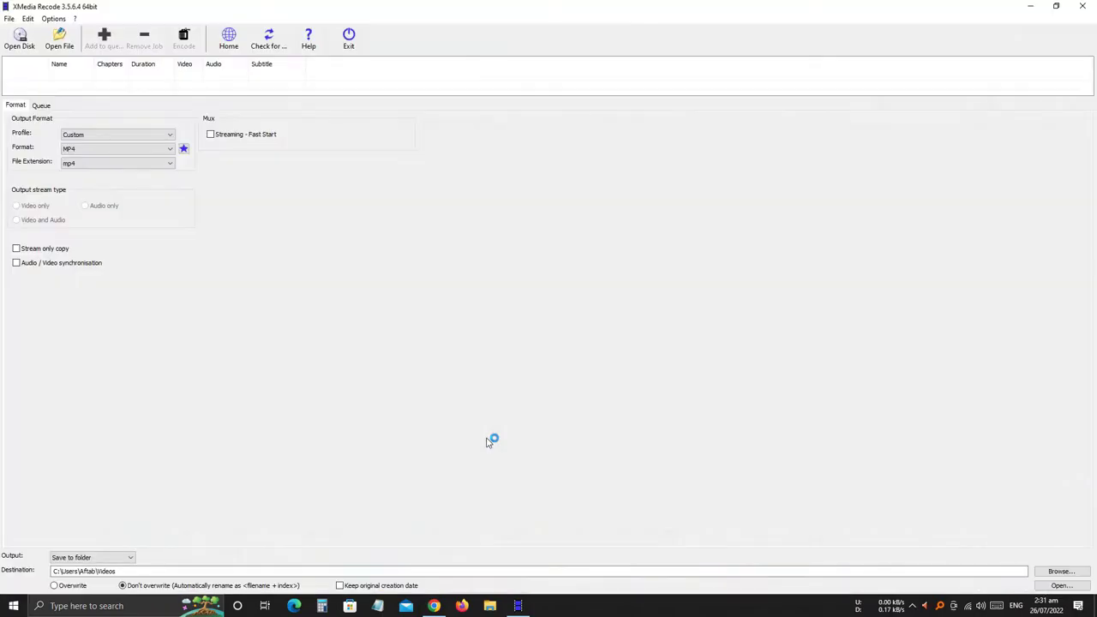
Add the sample_video file from the desktop to XMedia Recode's file list and select its entry
click(525, 591)
click(518, 606)
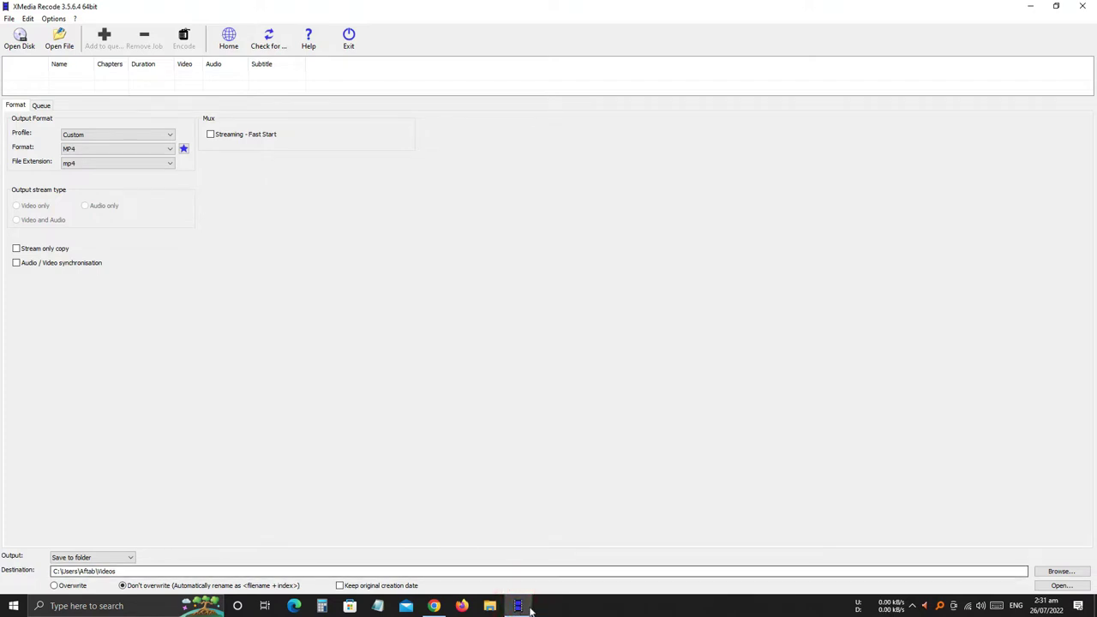
click(519, 607)
drag(490, 203, 413, 275)
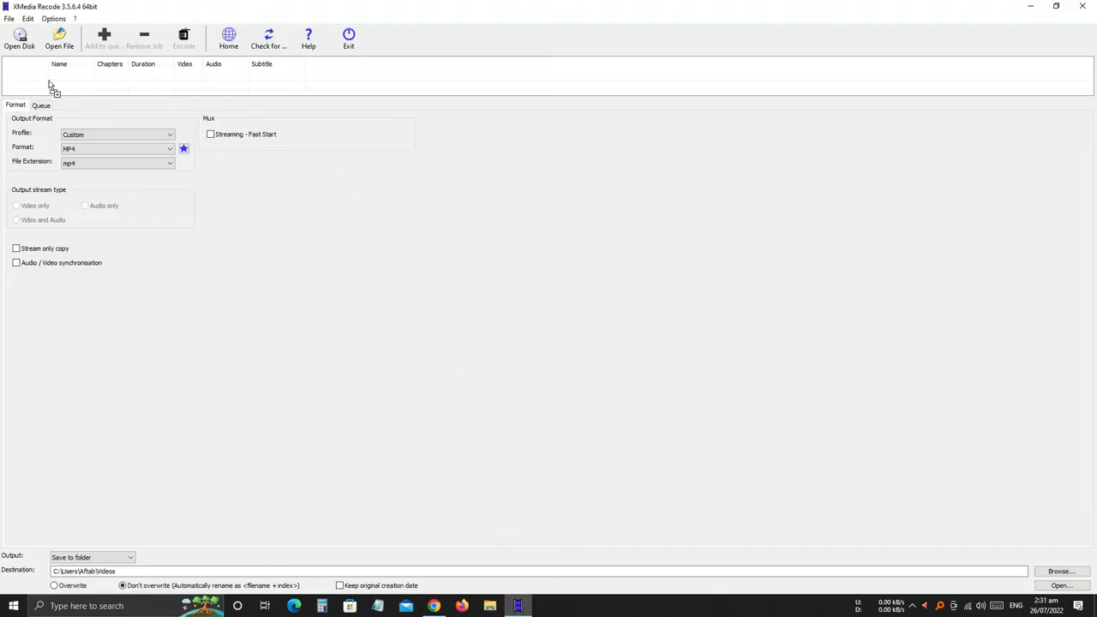
drag(50, 86, 50, 85)
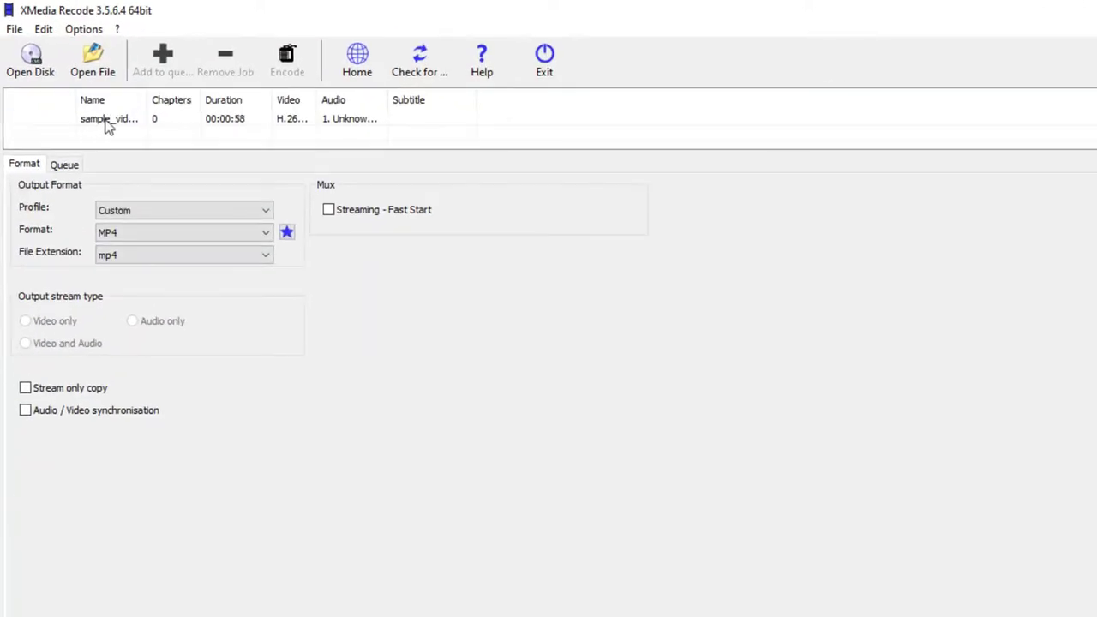
click(108, 125)
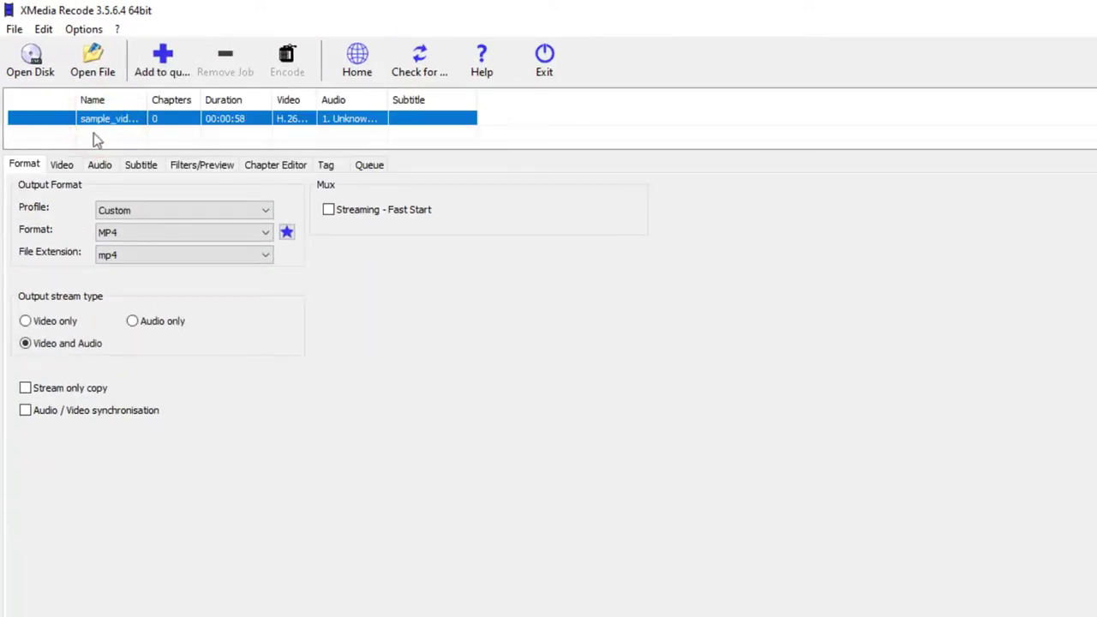
Set the output format of sample_video to MP4, the same as the original file
click(60, 165)
click(17, 165)
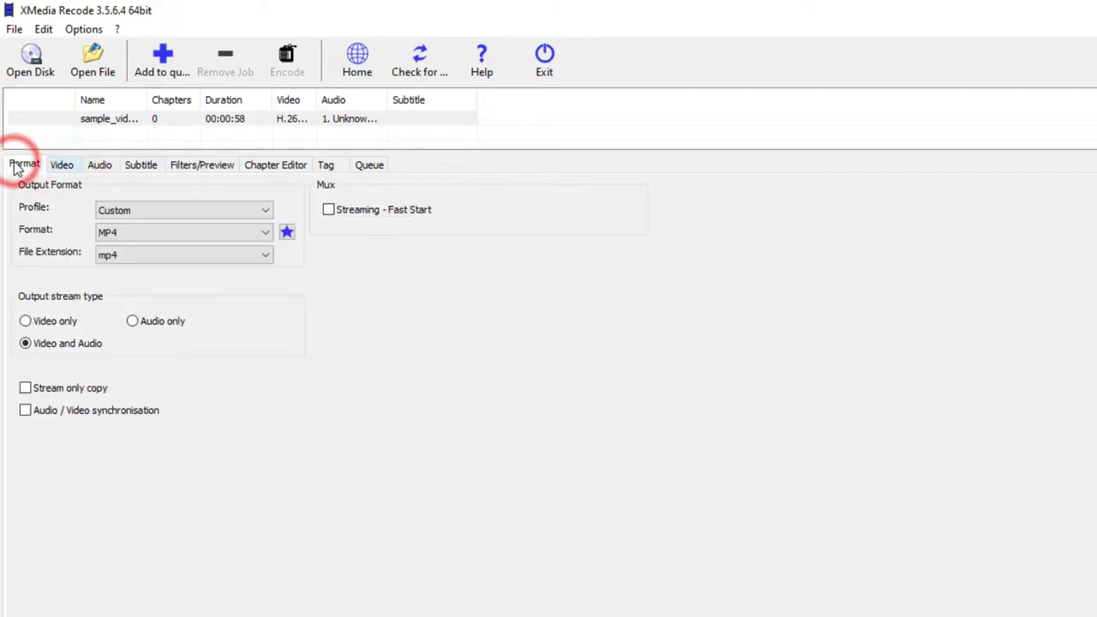
click(132, 238)
click(133, 239)
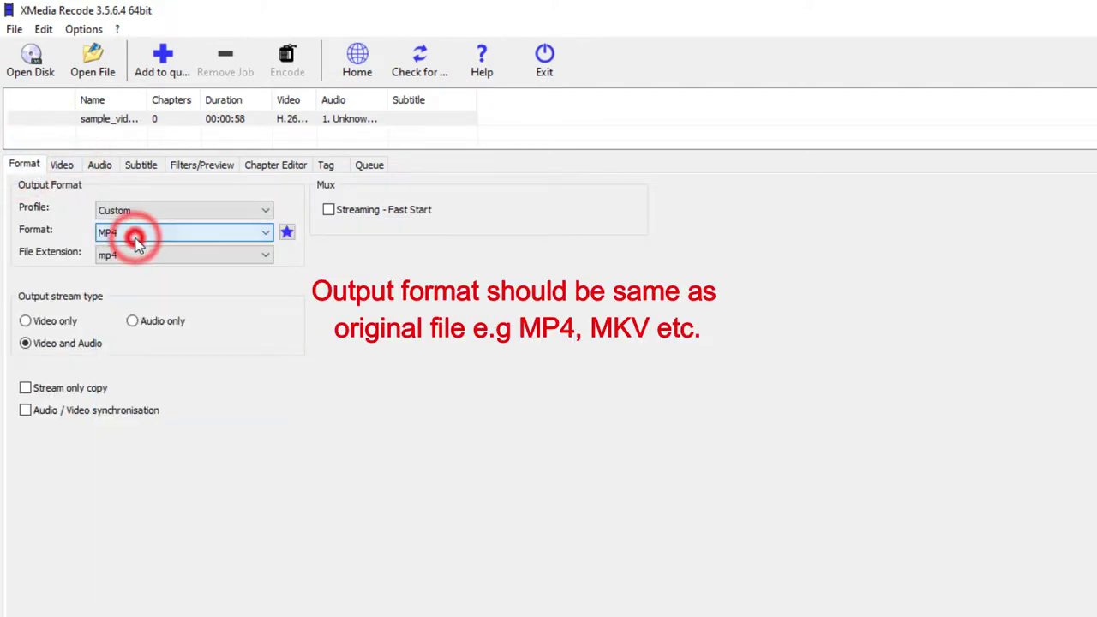
click(134, 239)
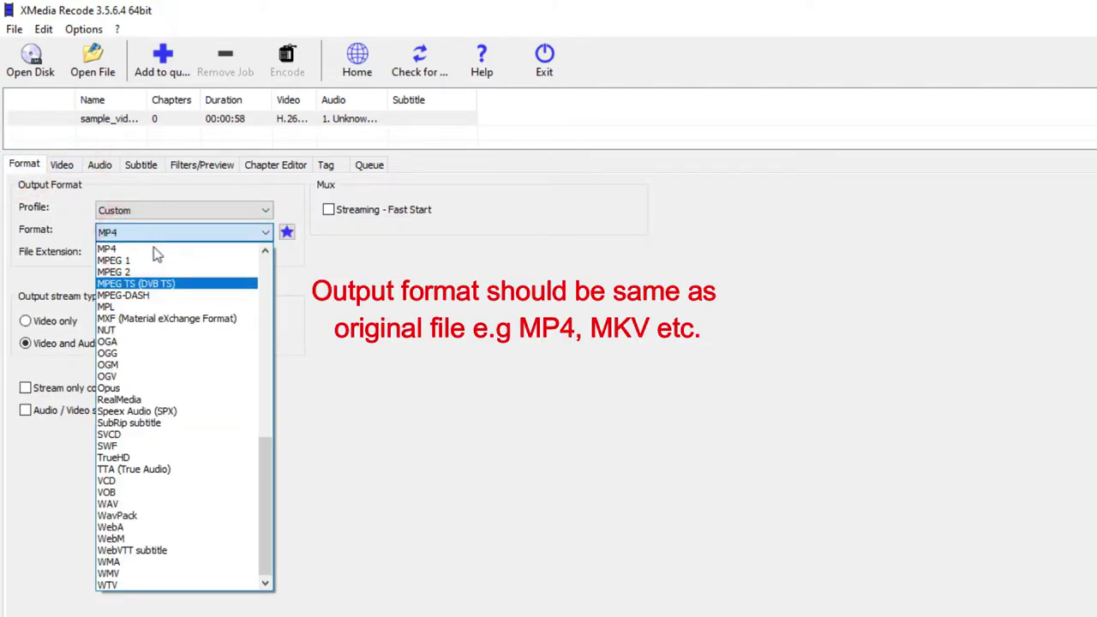
click(164, 249)
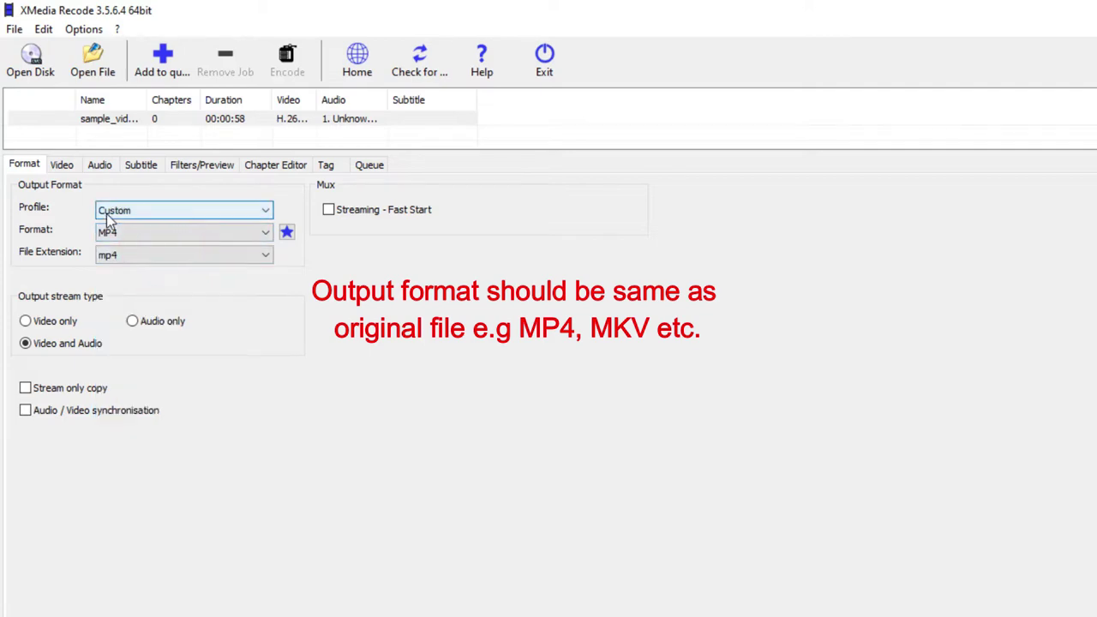
Check the video settings, then select sample_video.mp4's audio track in the output list and set its mode to Convert
click(69, 166)
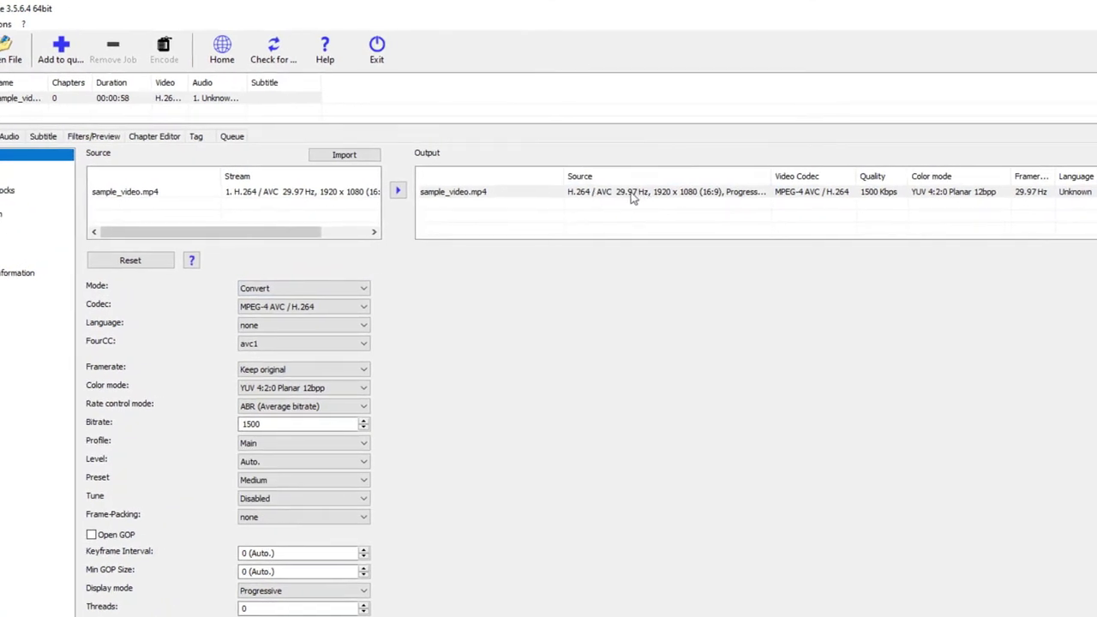
click(9, 136)
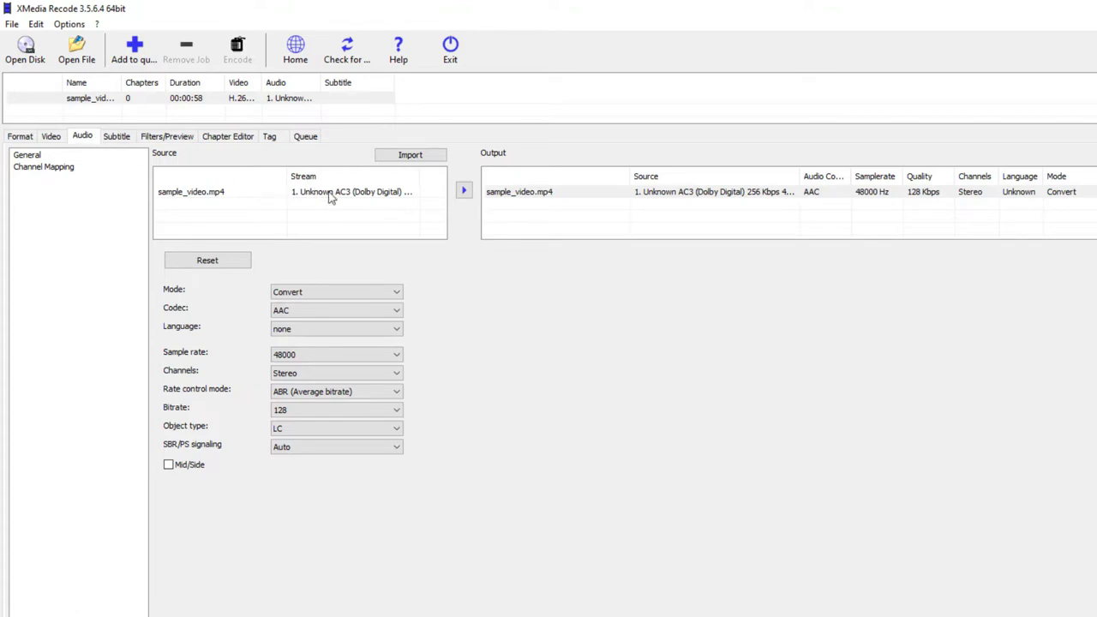
click(669, 196)
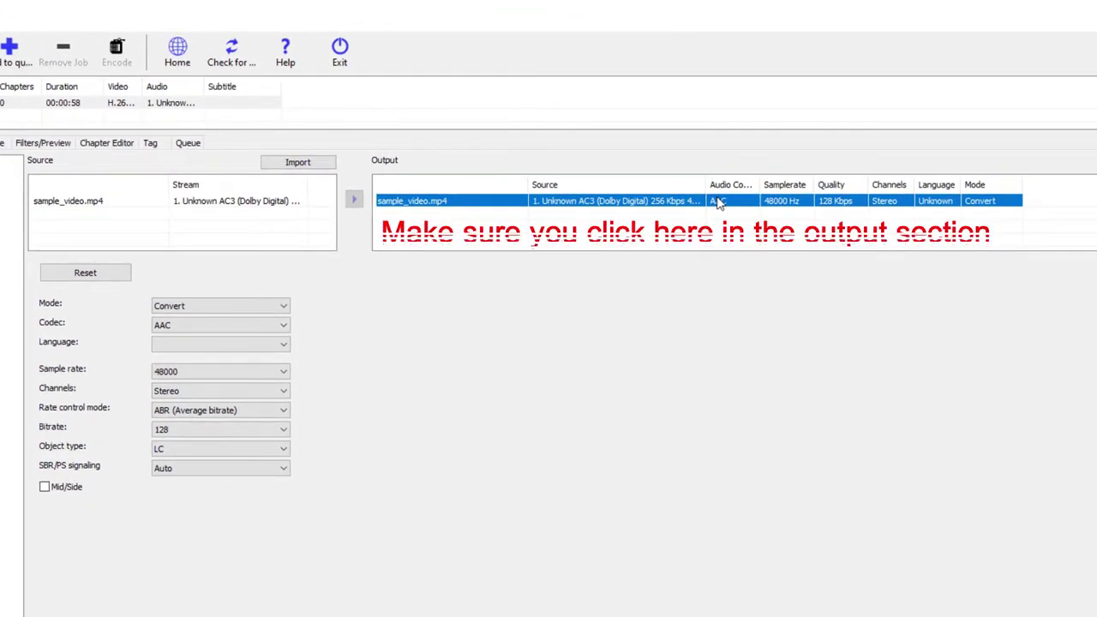
click(234, 305)
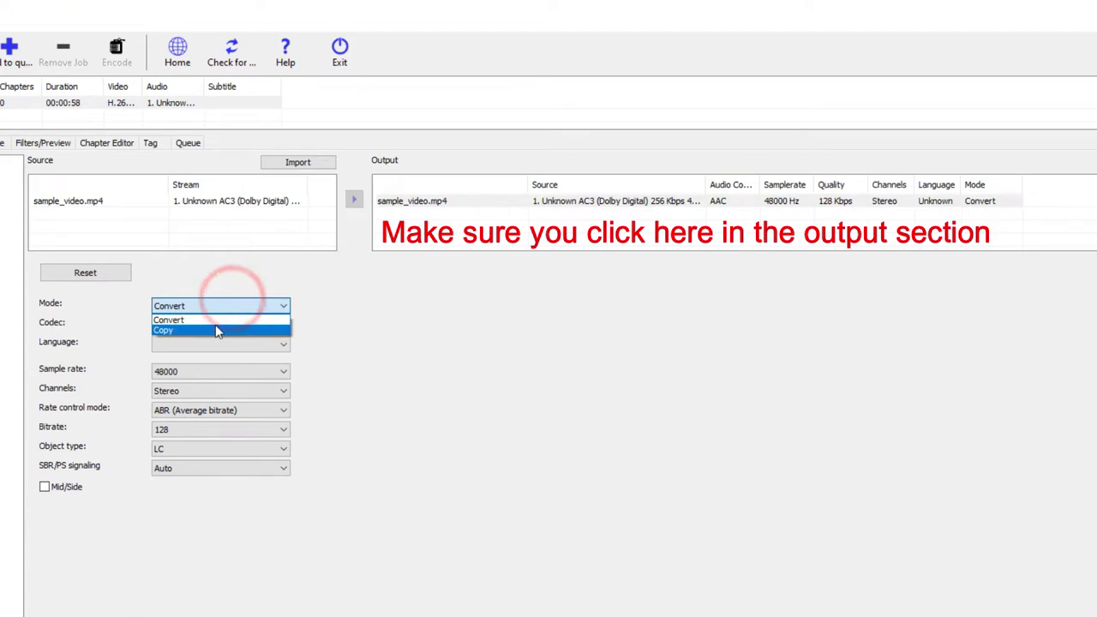
click(216, 329)
click(225, 305)
click(224, 319)
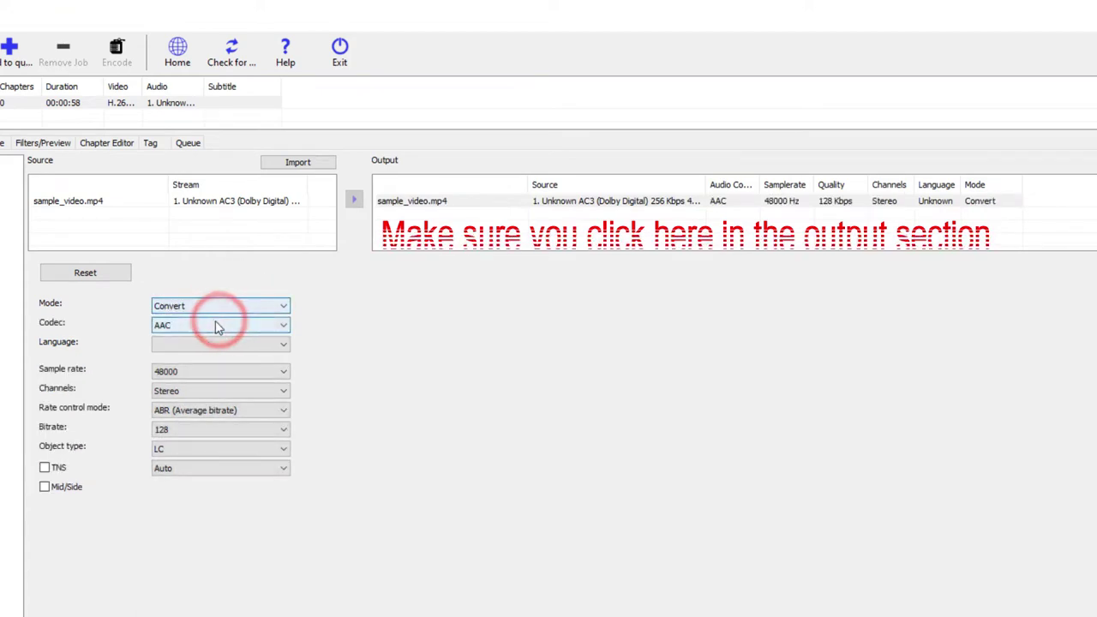
Set the audio codec of sample_video.mp4's converted track to AAC and select the track in the output list
click(216, 325)
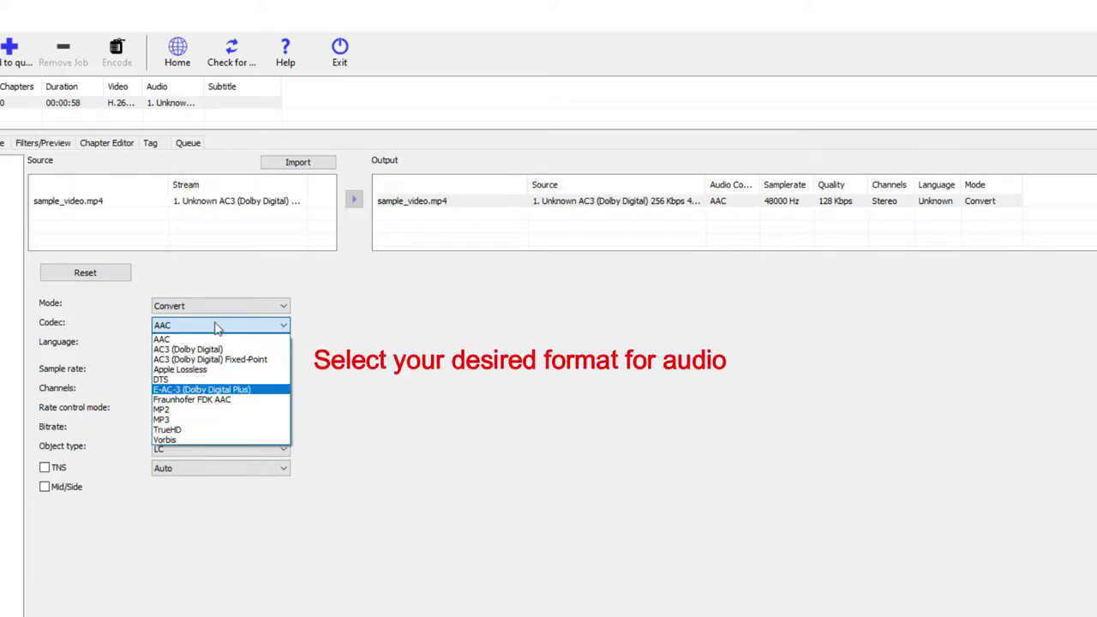
click(204, 339)
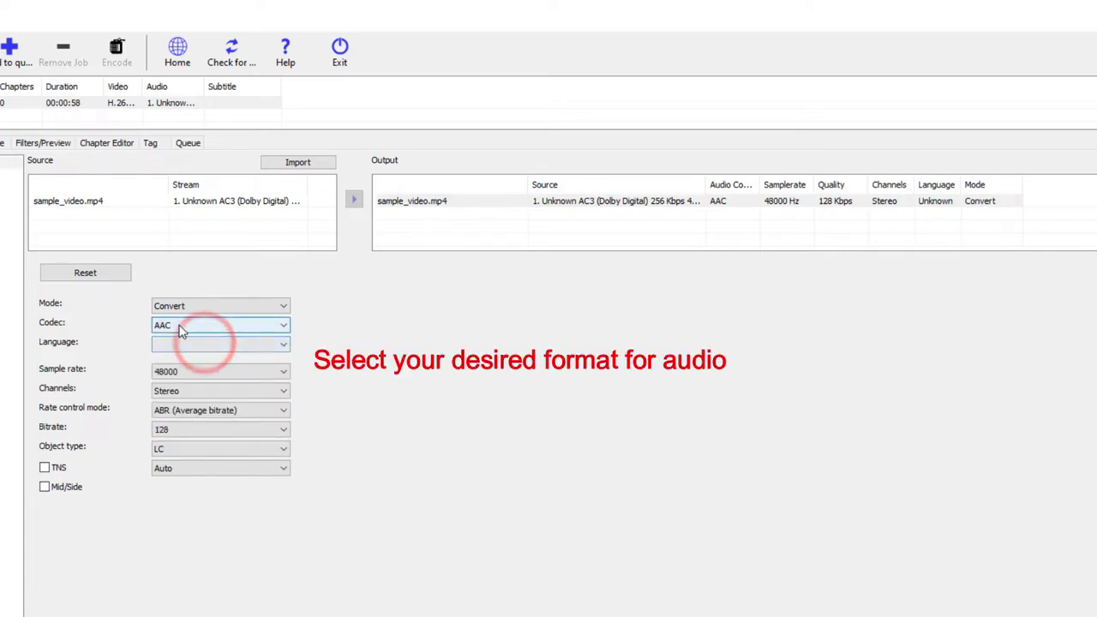
click(743, 206)
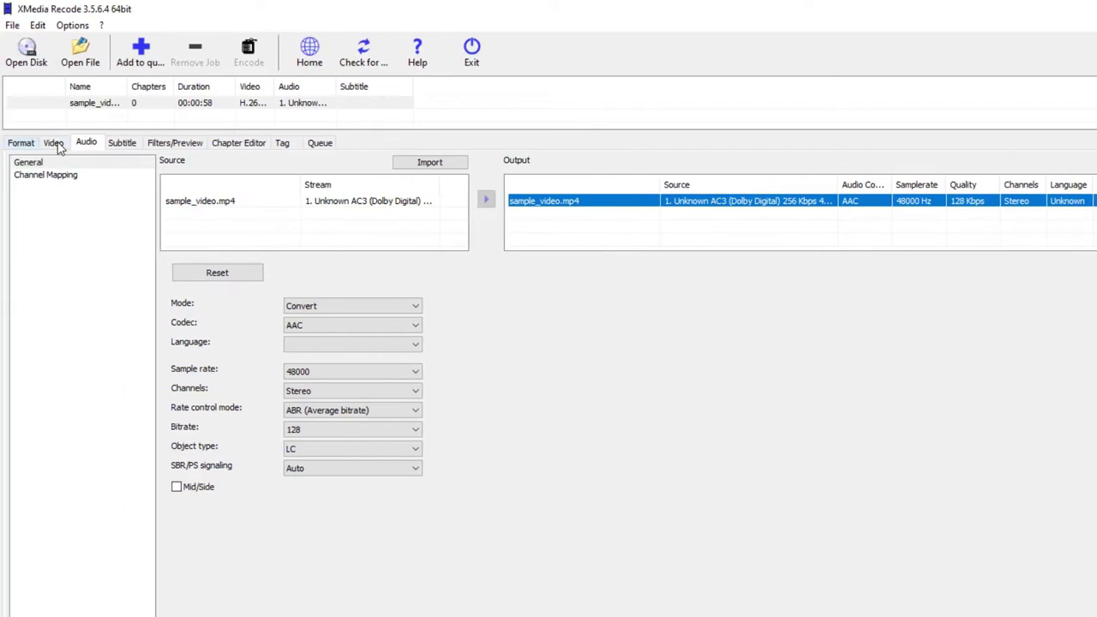
Select sample_video.mp4's video stream in the output list and set its mode to Copy
click(54, 143)
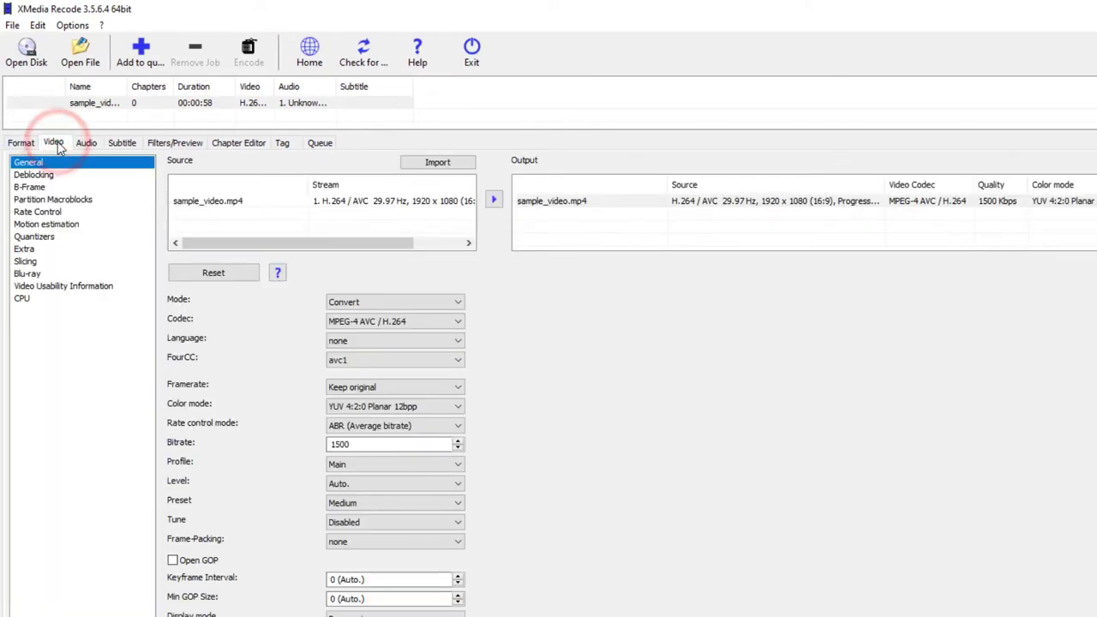
click(573, 201)
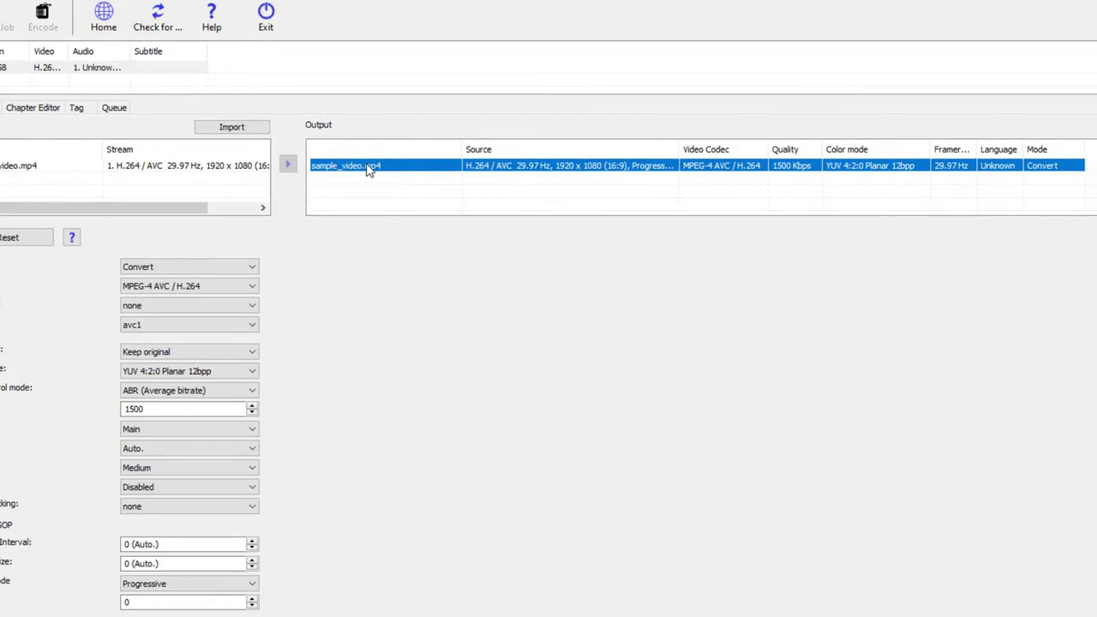
click(247, 266)
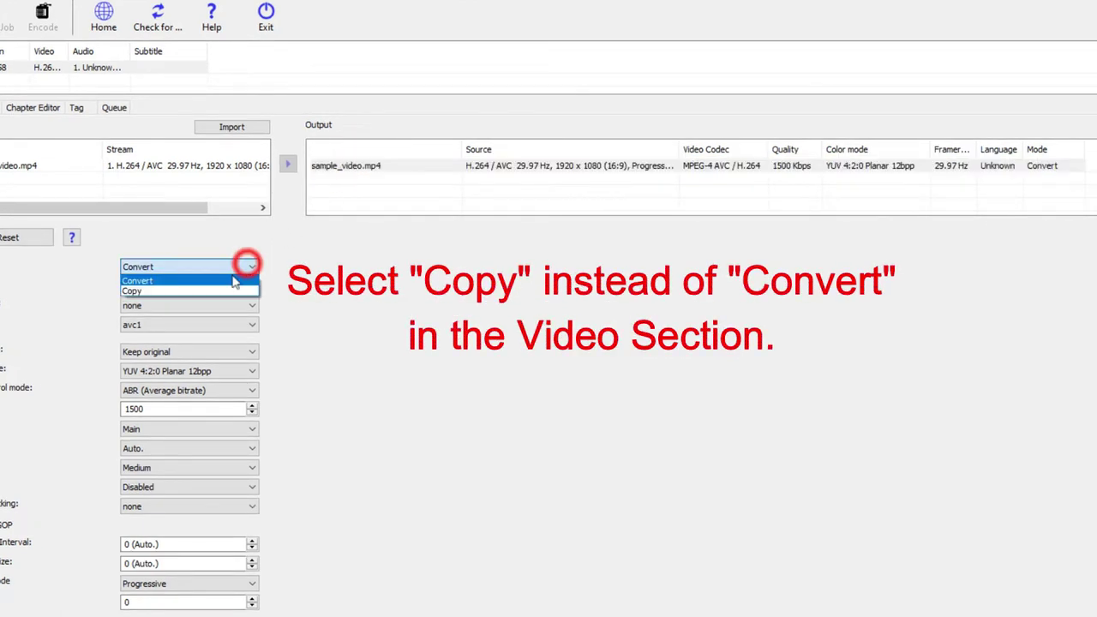
click(214, 291)
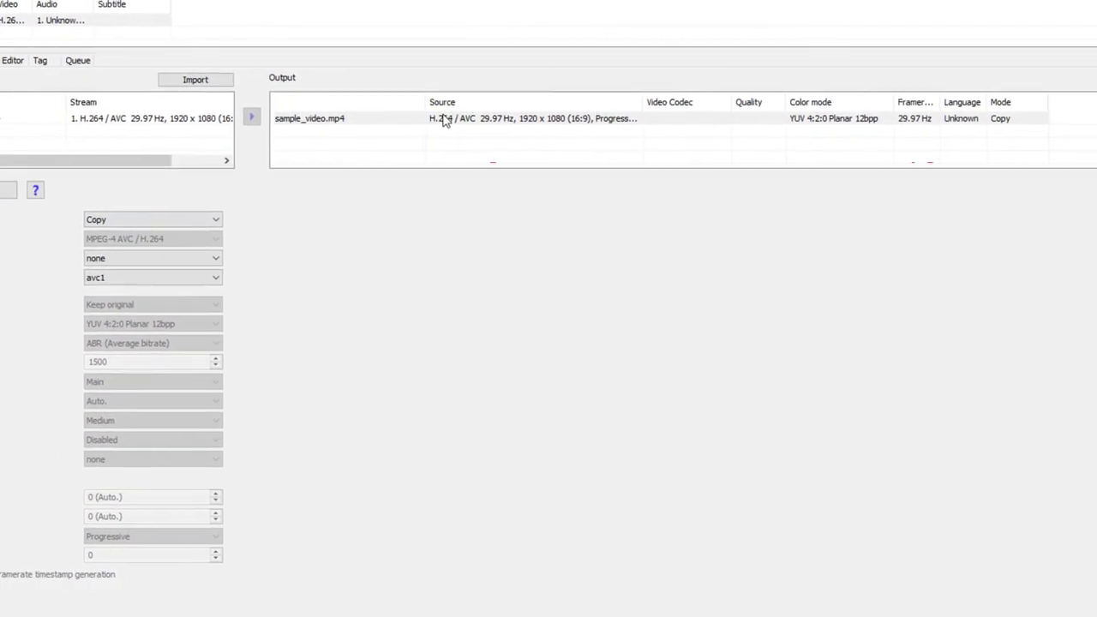
click(443, 120)
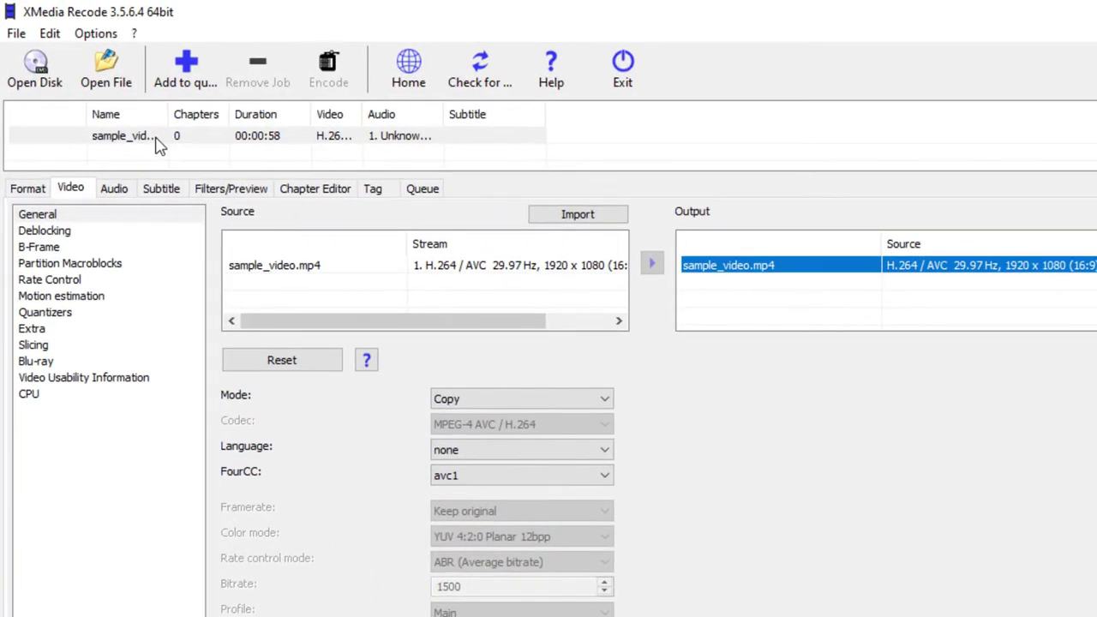
Add the sample_video job to the queue, encode it and dismiss the completion dialog
click(157, 140)
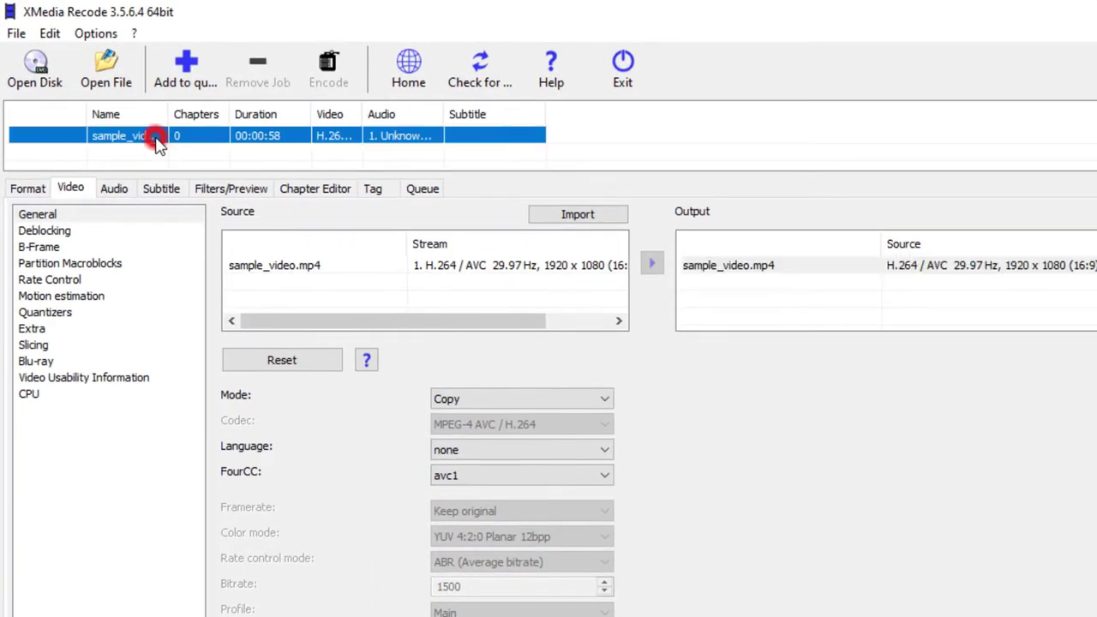
click(180, 81)
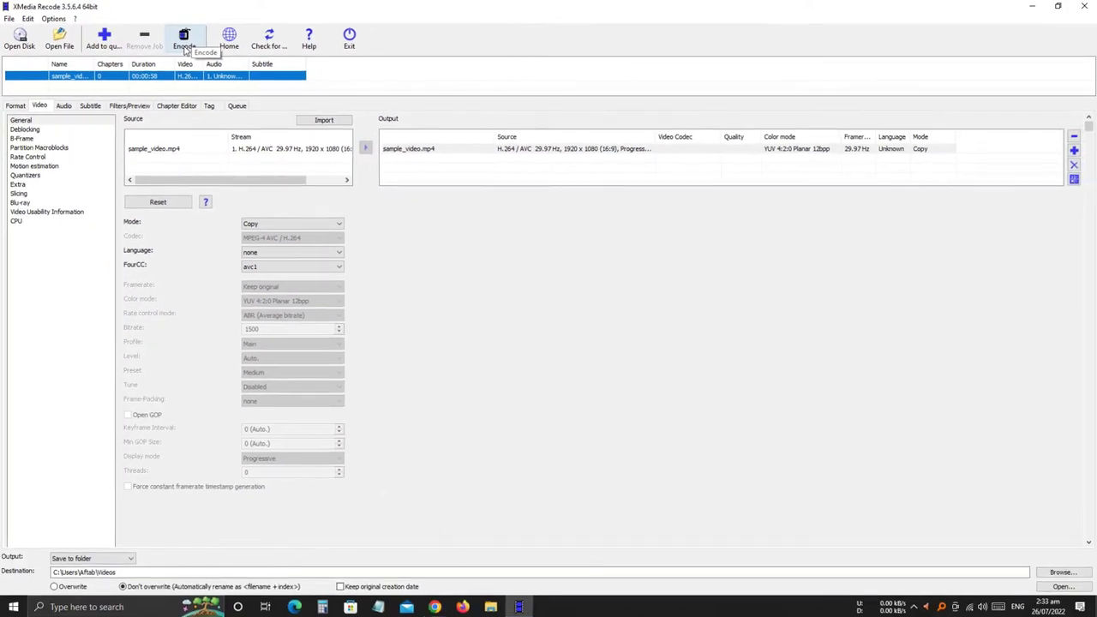
click(183, 43)
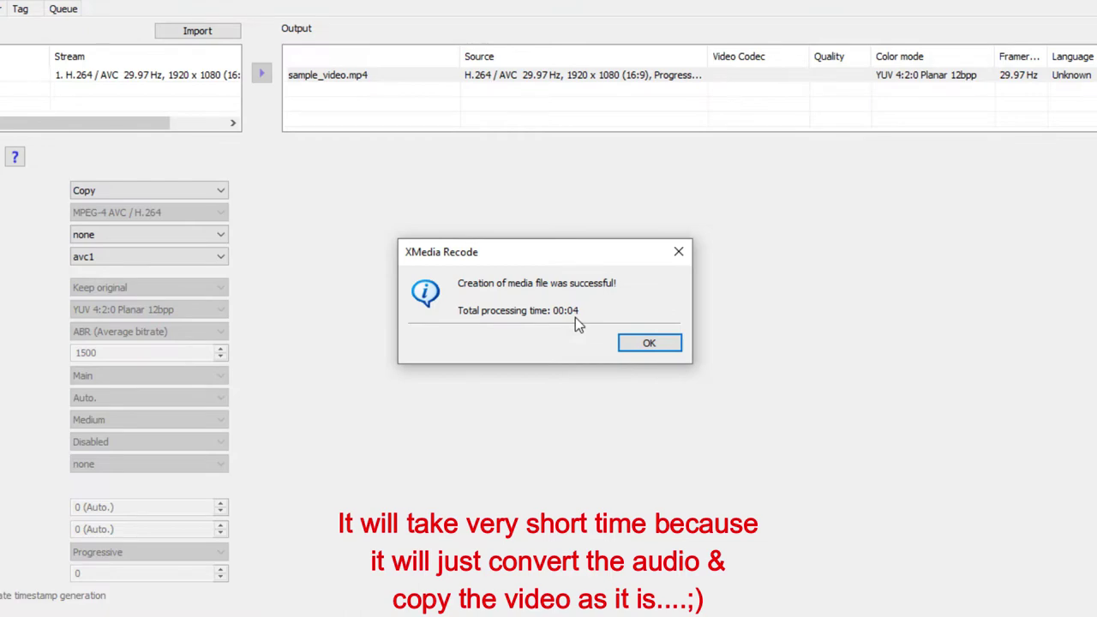
click(649, 342)
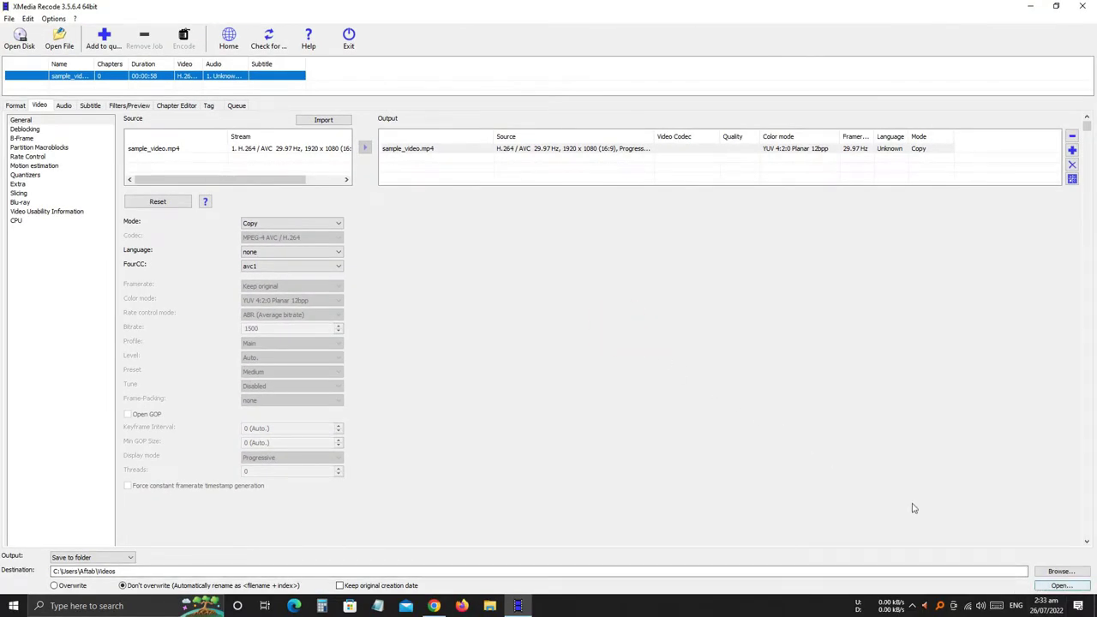
Open the output destination folder, move its window clear of the desktop icons and rename the converted file to sample_video02
click(1058, 585)
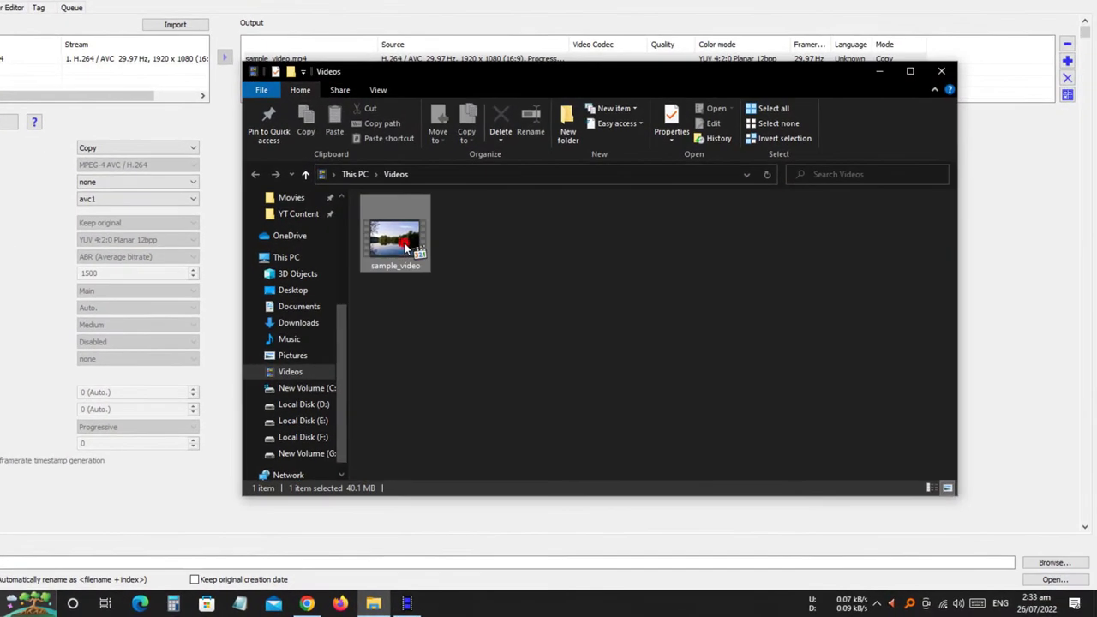
click(508, 300)
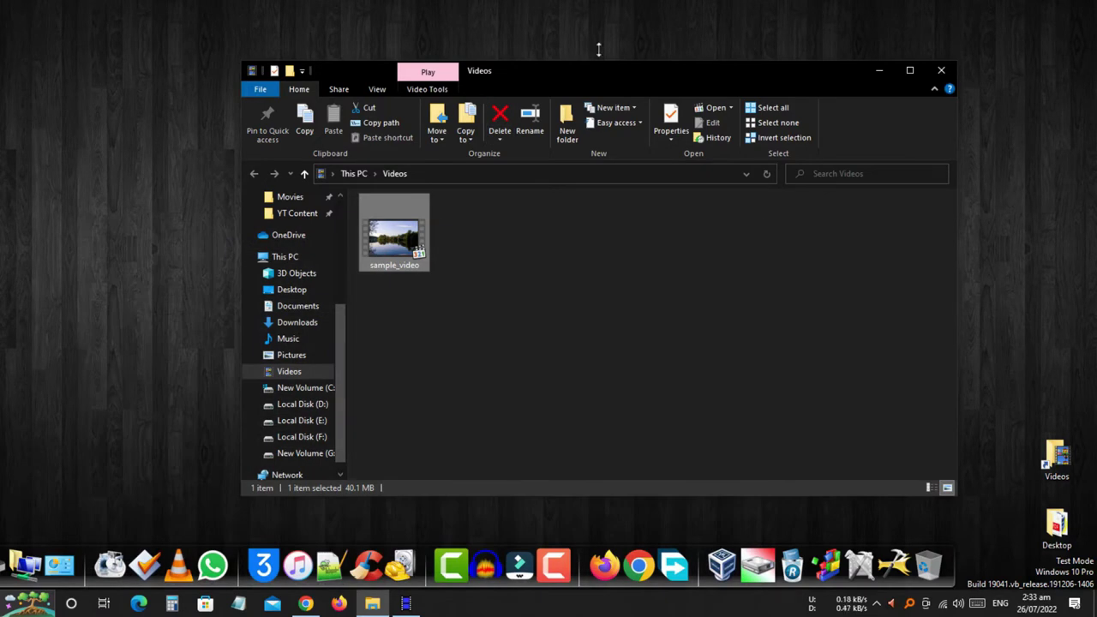
drag(530, 80, 857, 35)
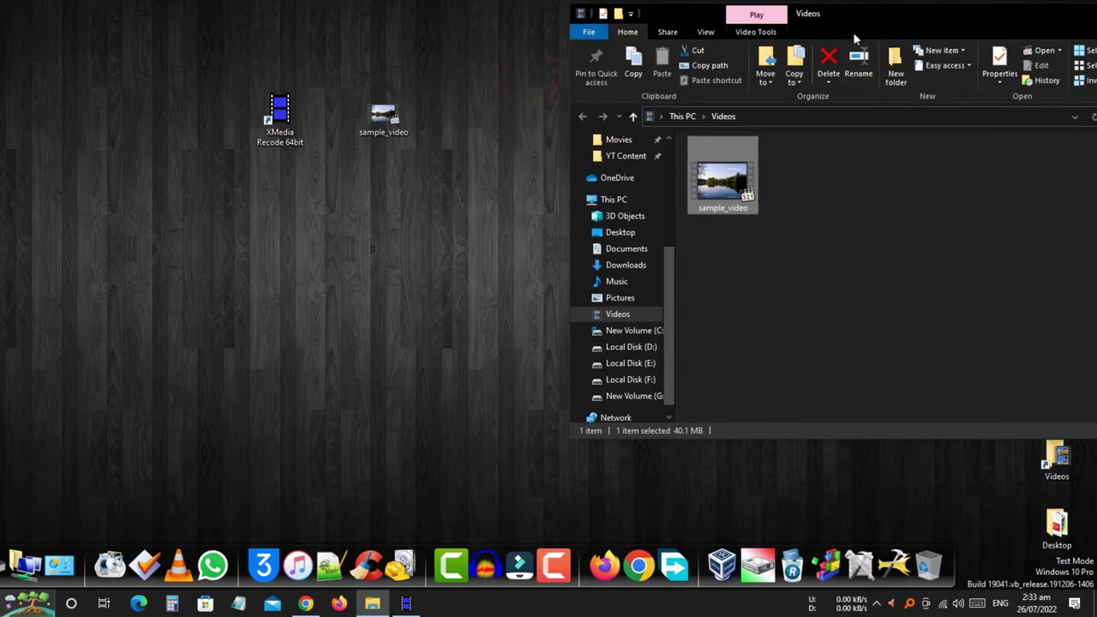
click(744, 218)
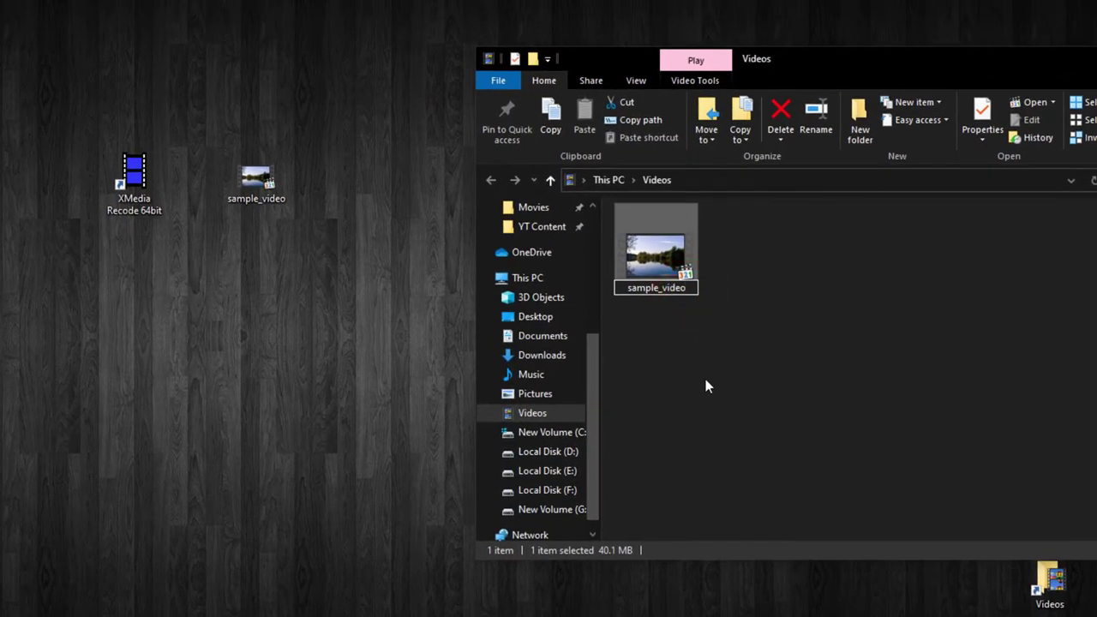
text(02)
click(919, 375)
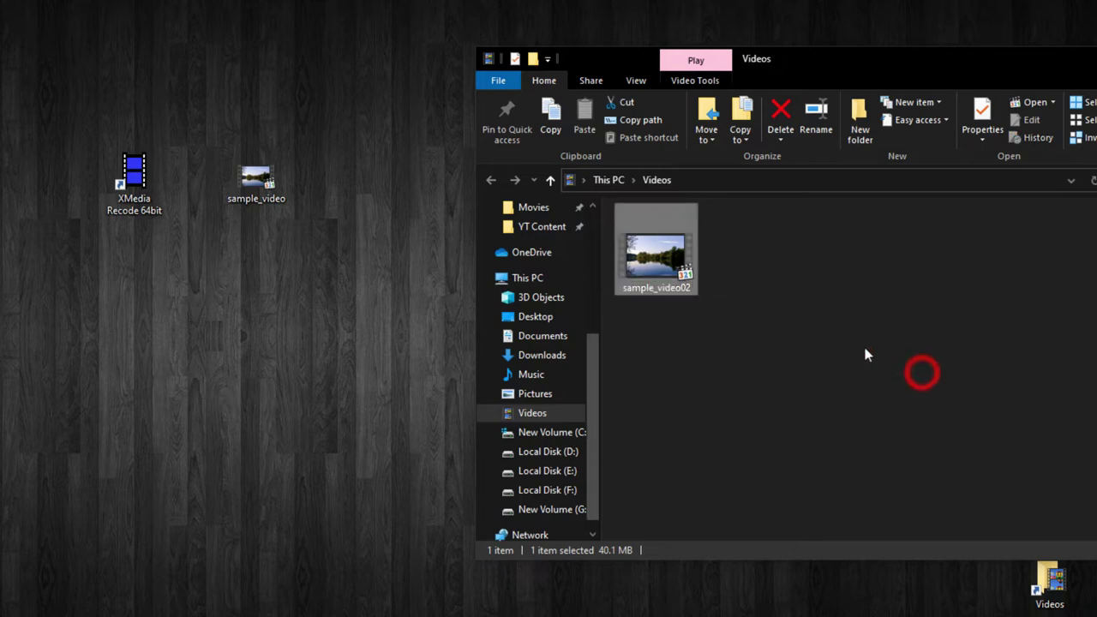
Move sample_video02 from the Videos folder to the desktop using Explorer and close the folder window
drag(657, 255, 303, 360)
drag(280, 354, 283, 360)
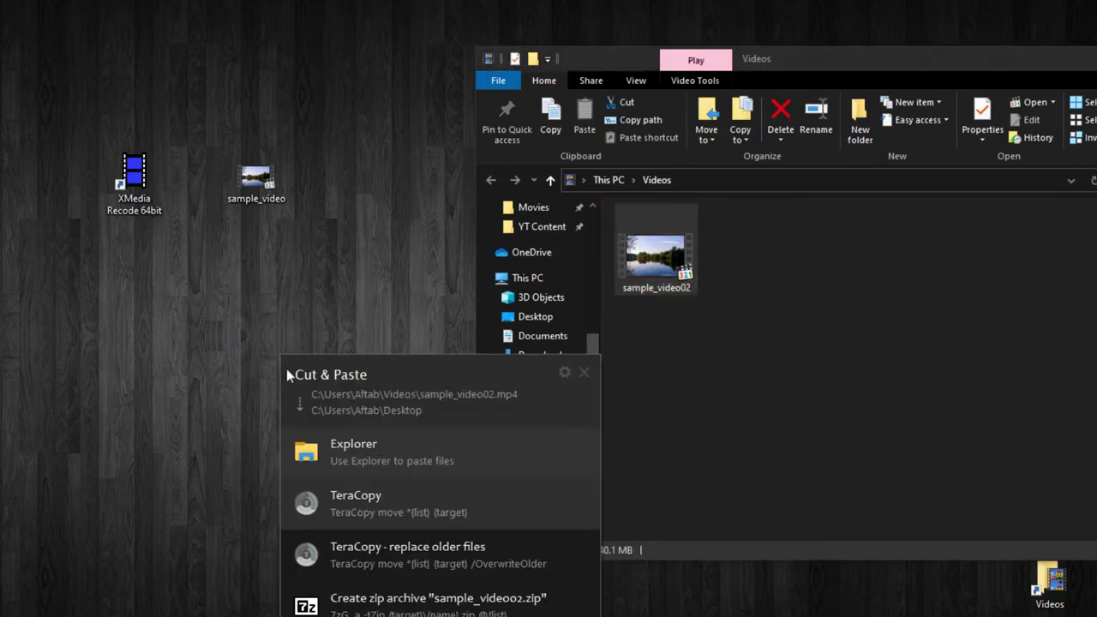
click(325, 460)
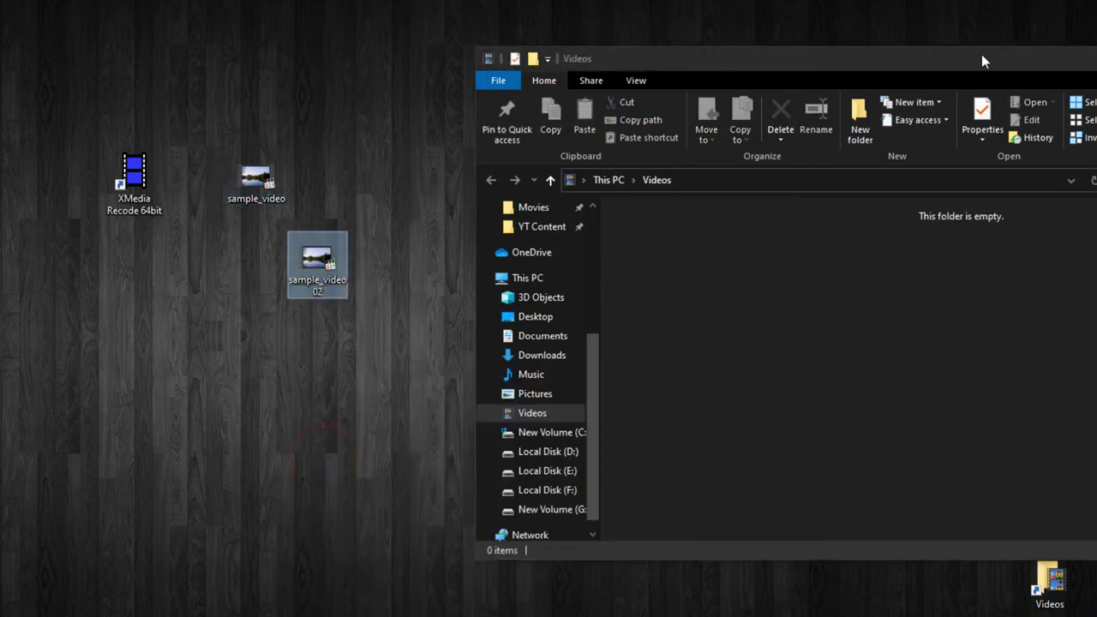
drag(983, 62, 400, 74)
click(688, 69)
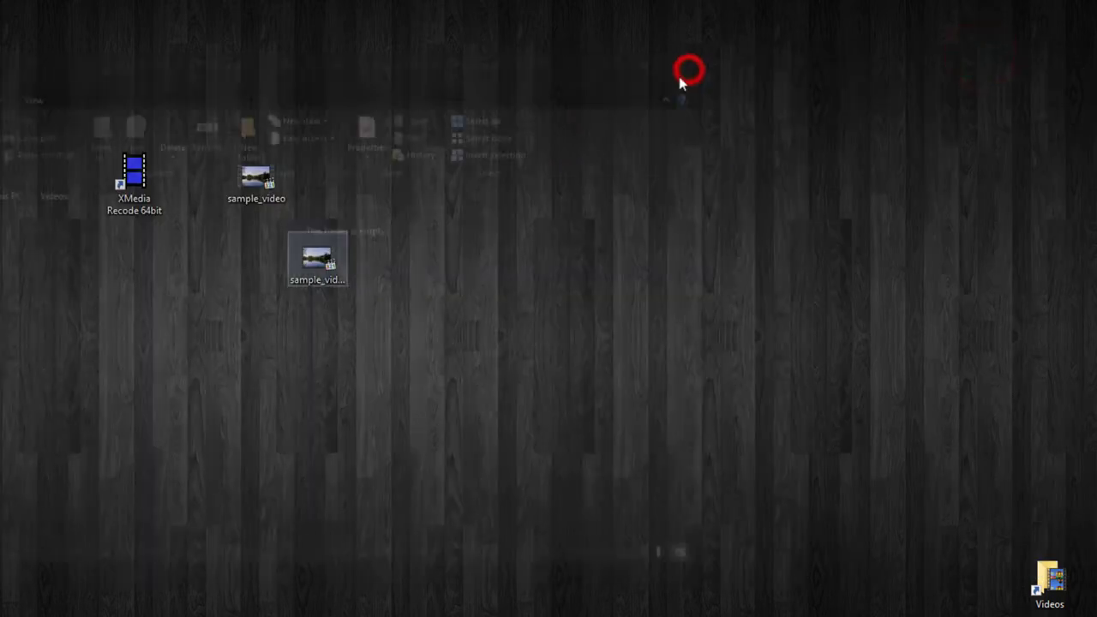
Place the sample_video02 icon directly below the original sample_video on the desktop
click(317, 260)
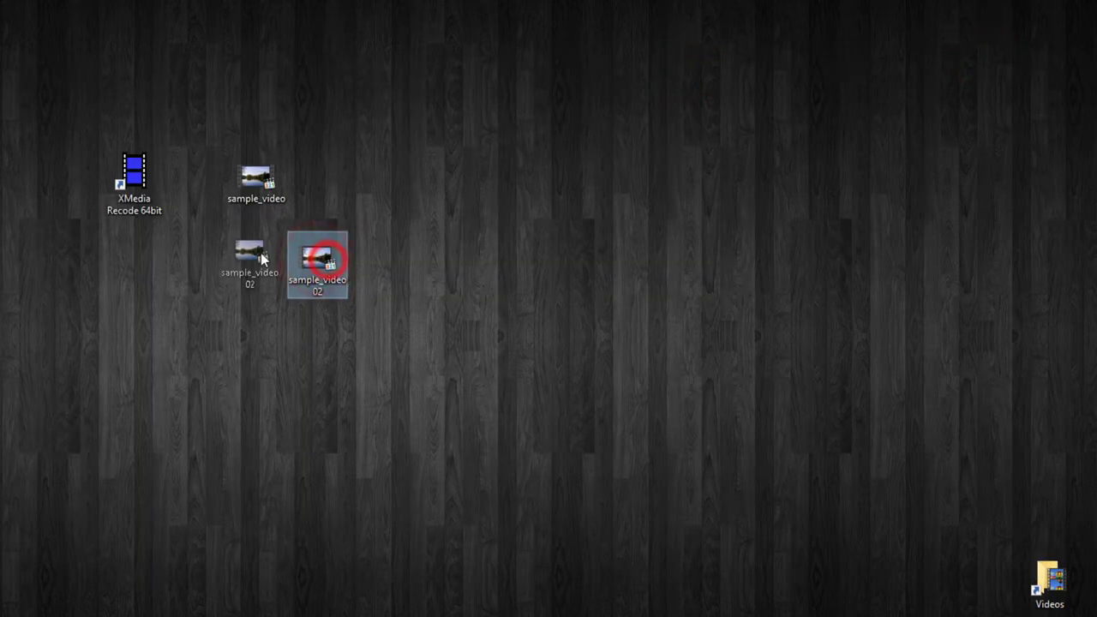
drag(260, 253, 261, 255)
click(350, 215)
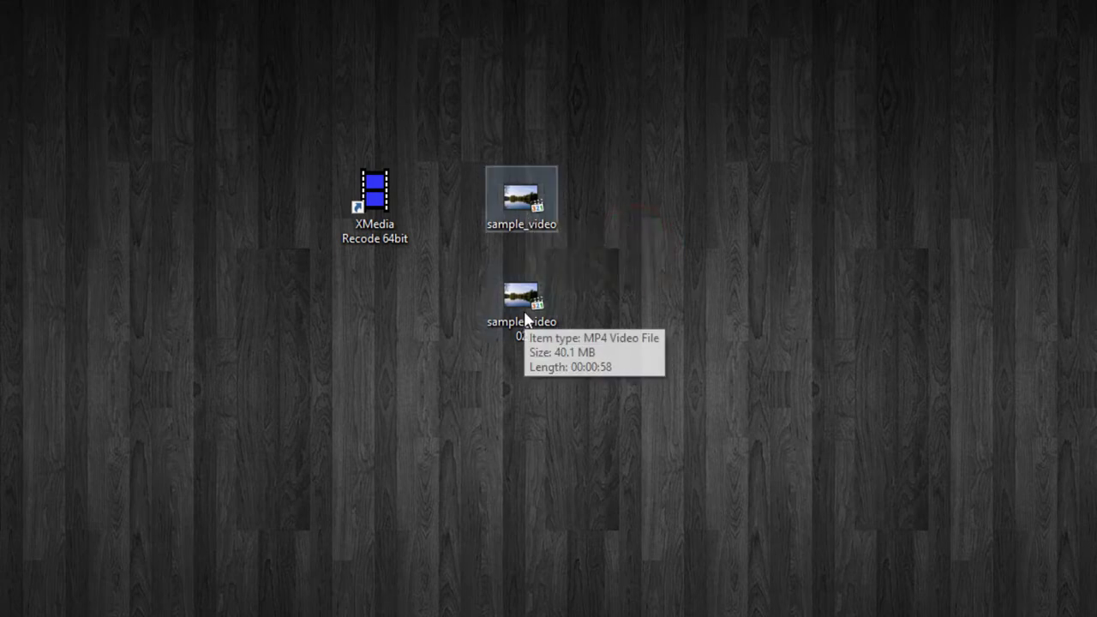
Open MediaInfo for both sample_video and sample_video02 and arrange the two windows side by side
right_click(532, 211)
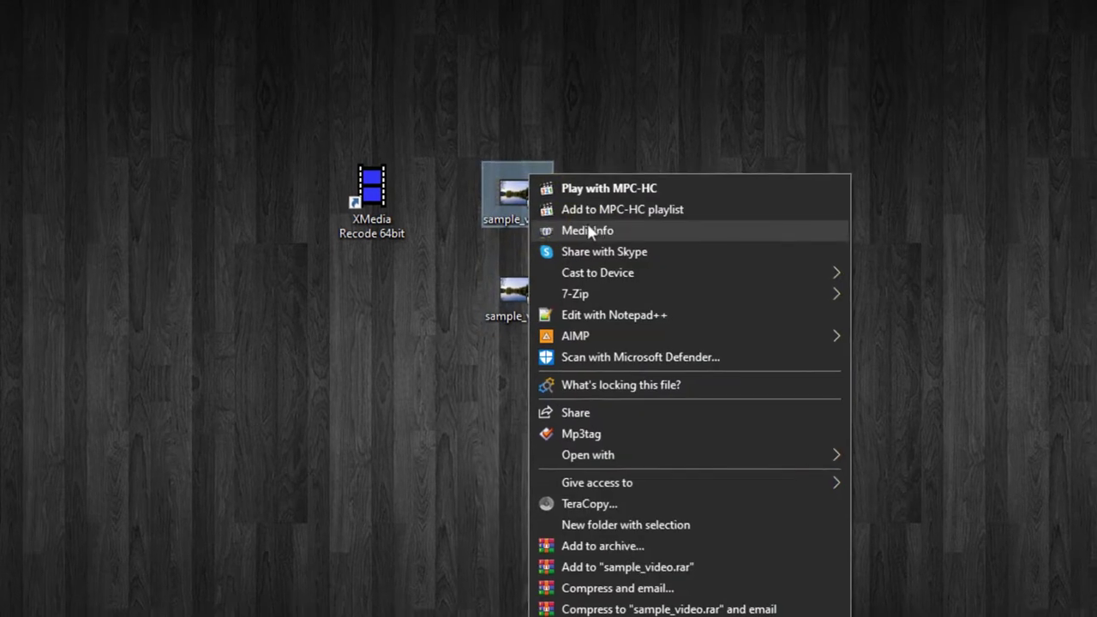
click(587, 229)
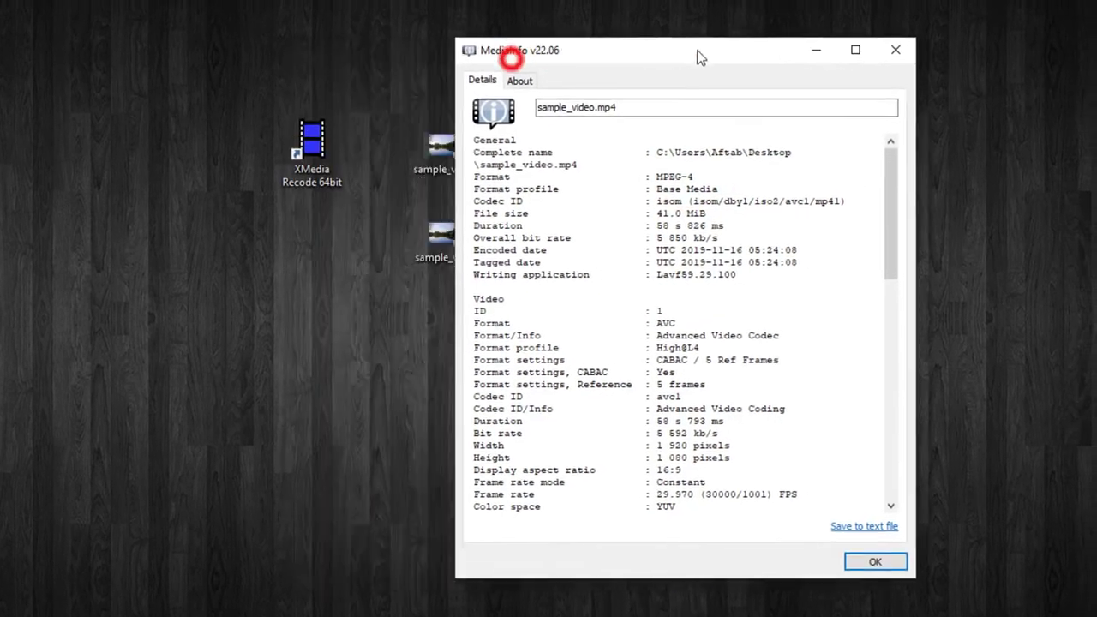
drag(698, 56, 806, 50)
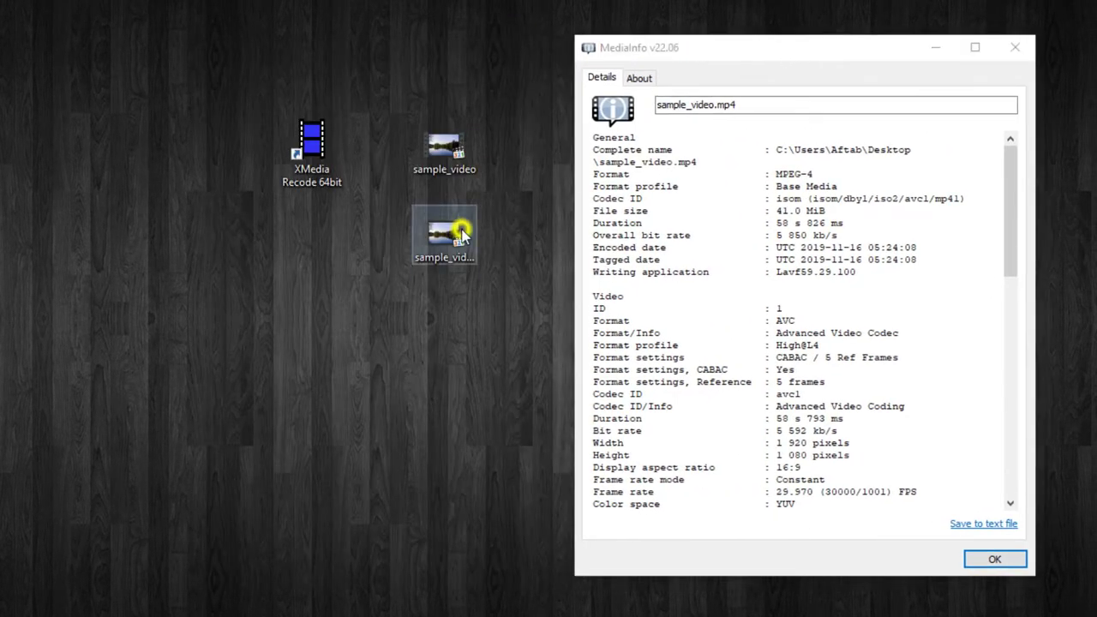
right_click(461, 233)
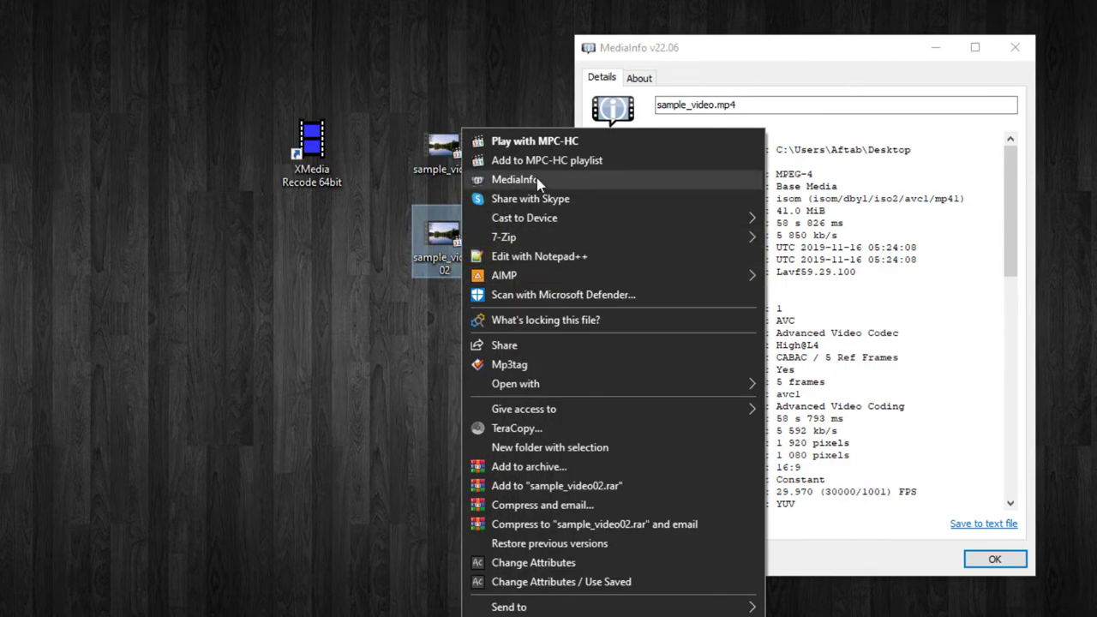
click(536, 180)
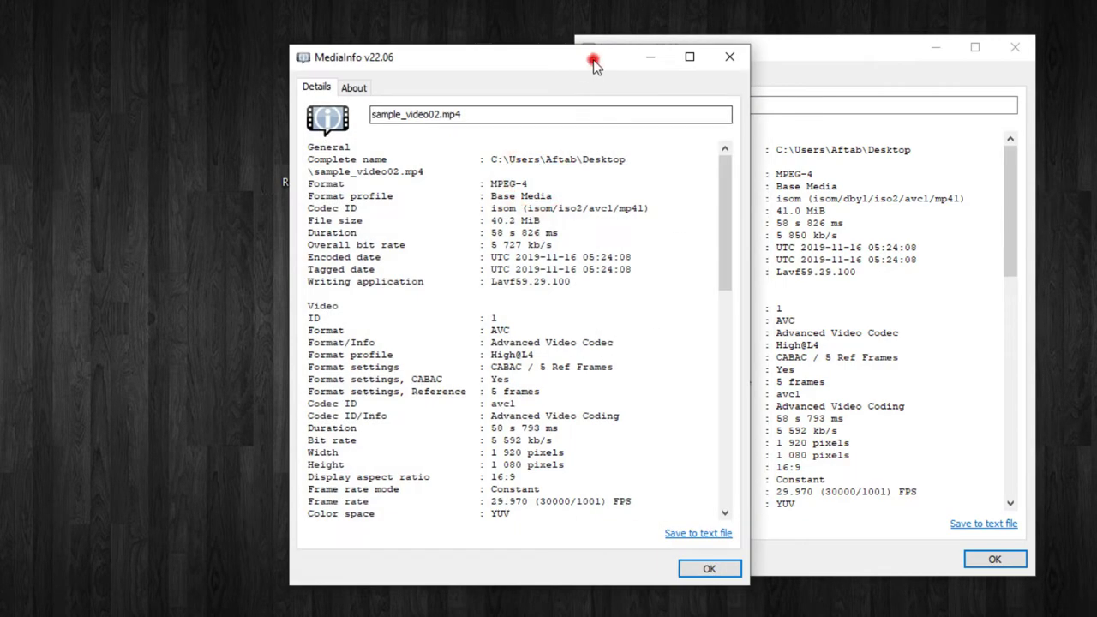
drag(593, 64, 325, 59)
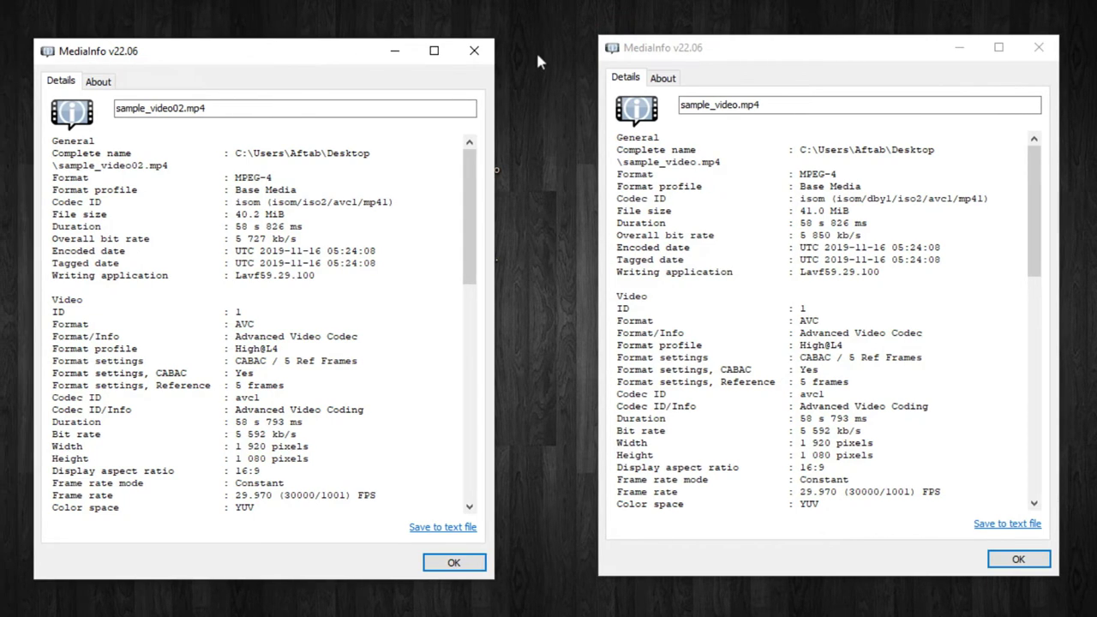
drag(857, 48, 808, 65)
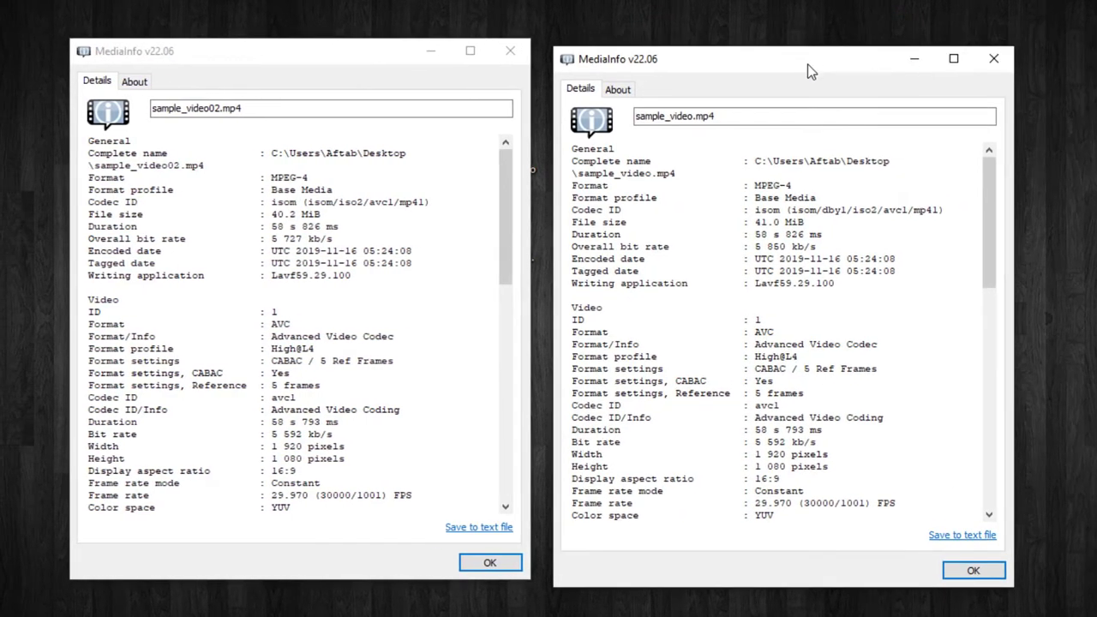
Compare the file names in both MediaInfo windows and examine the audio format details of the original sample_video.mp4
double_click(726, 120)
key(BackSpace)
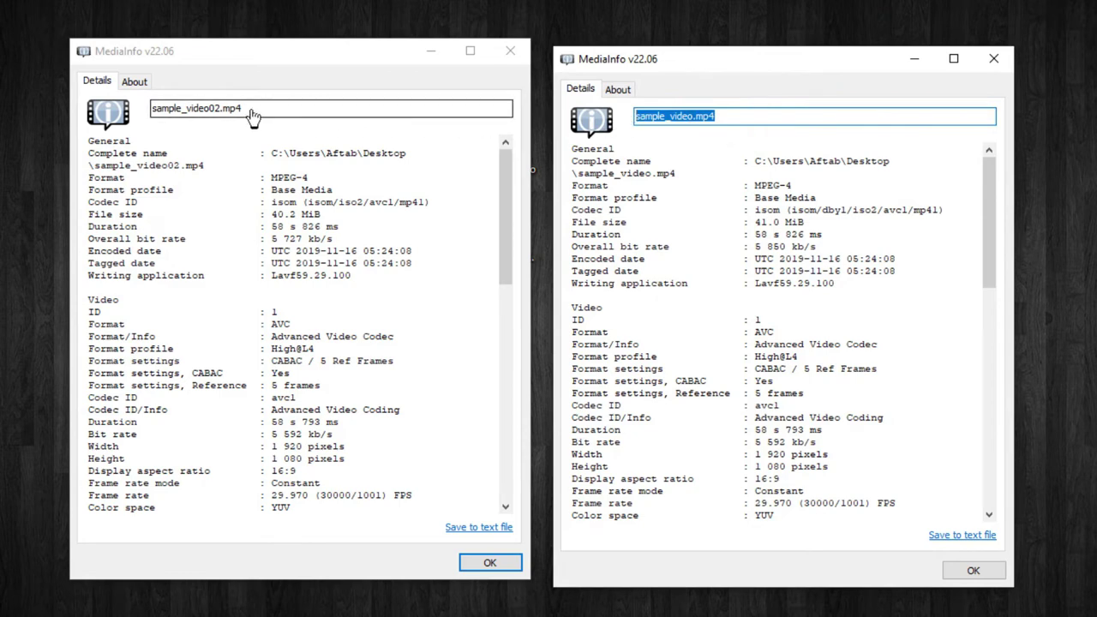
double_click(252, 111)
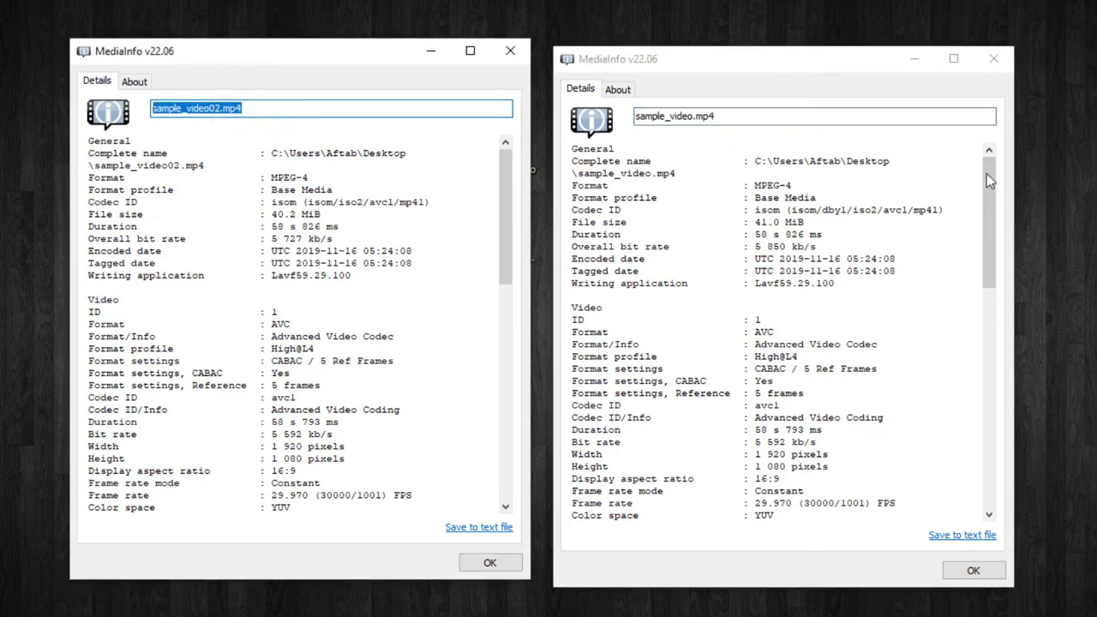
mouse_move(991, 180)
mouse_down()
mouse_move(985, 236)
mouse_move(991, 168)
mouse_up()
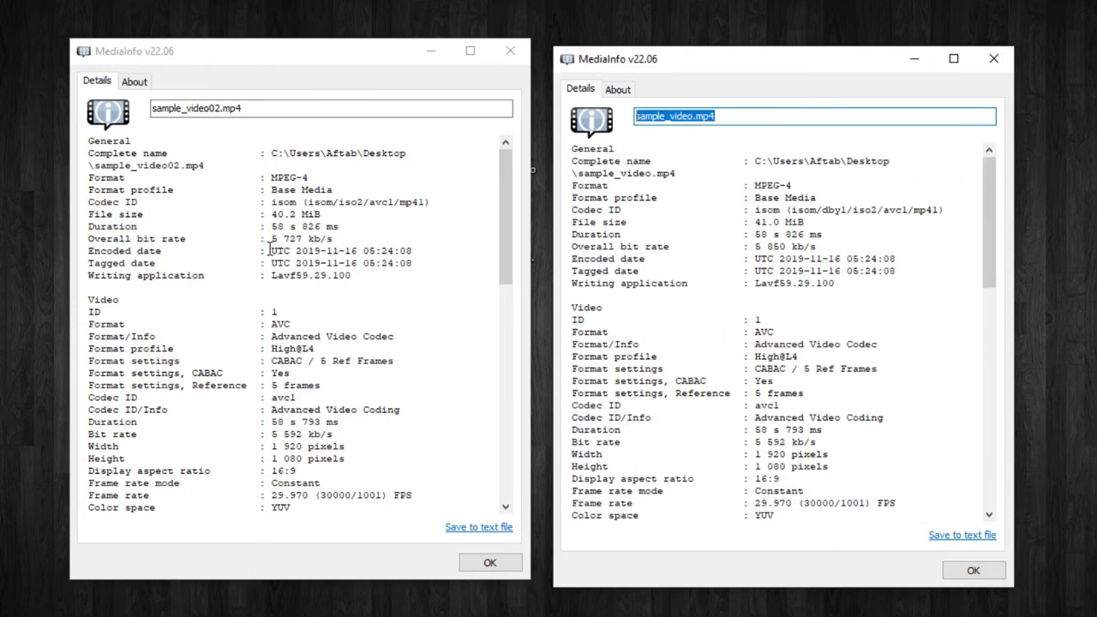
click(990, 179)
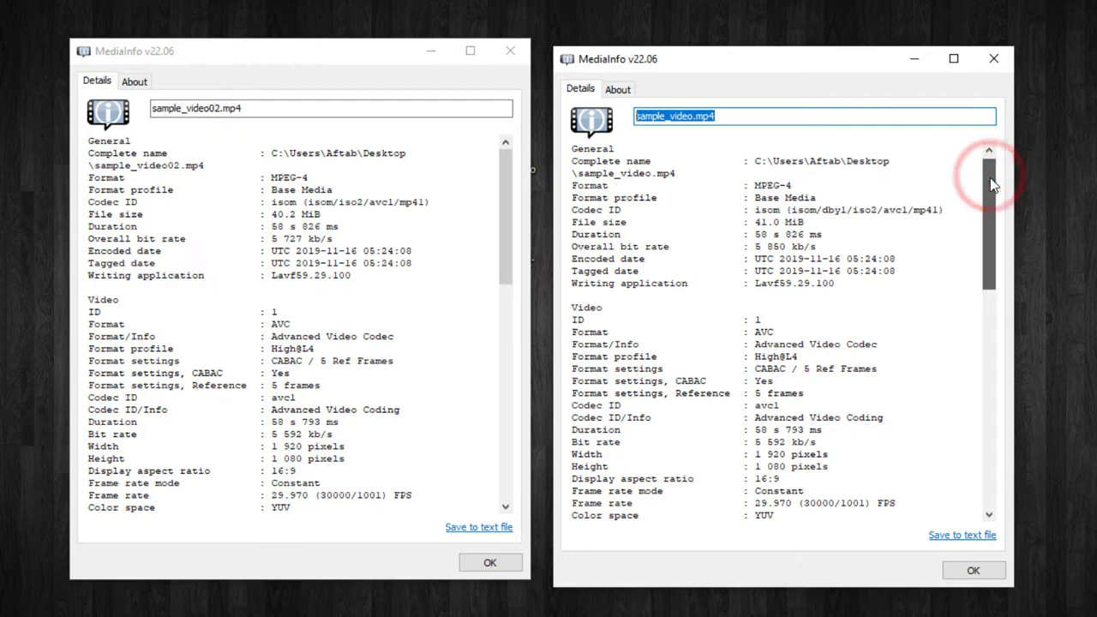
drag(990, 183, 983, 407)
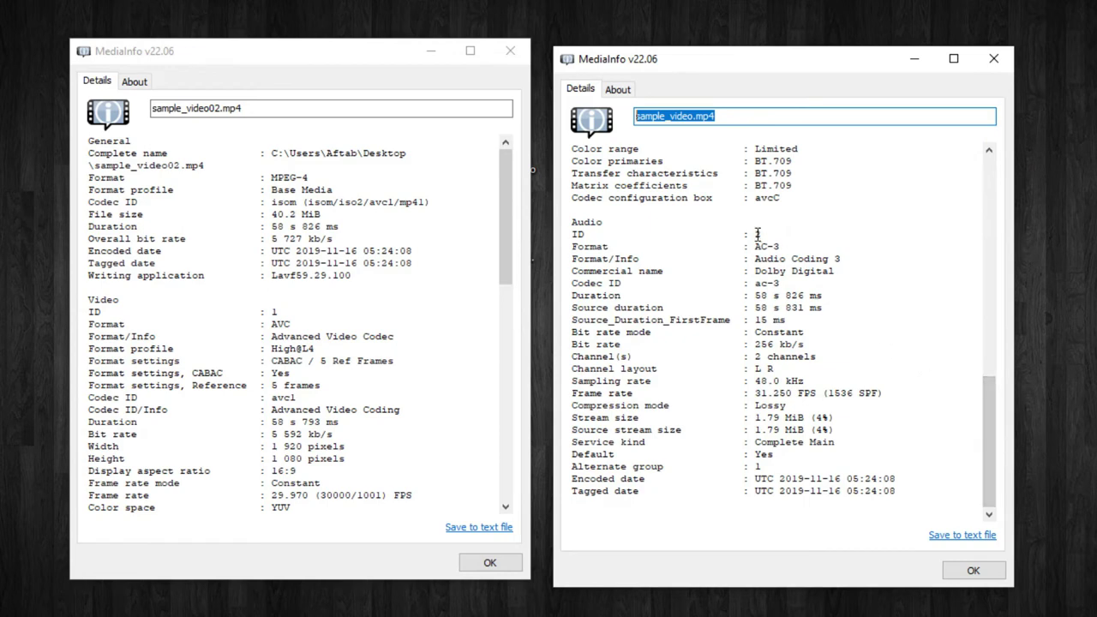
drag(757, 233, 824, 295)
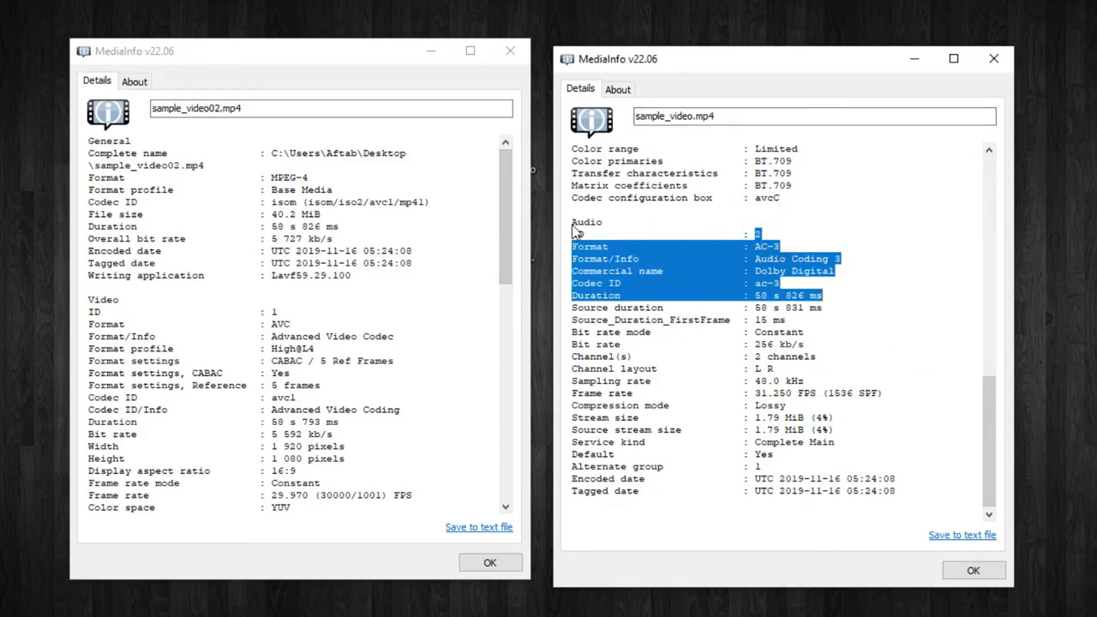
Compare the Audio sections of sample_video.mp4 and sample_video02.mp4 in the two MediaInfo windows
drag(572, 221, 855, 370)
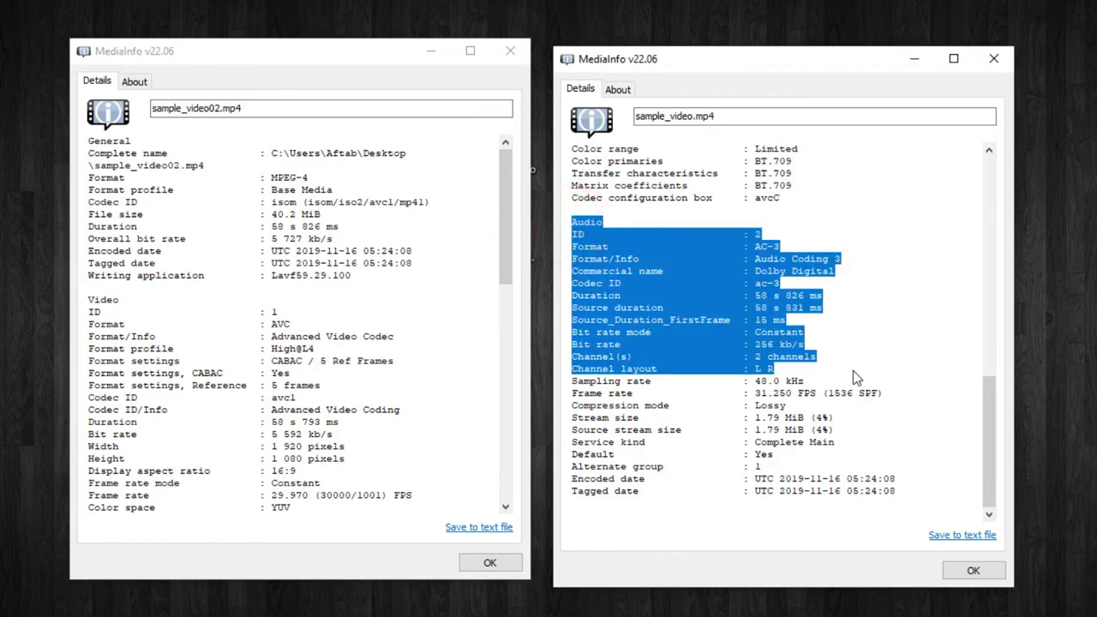
drag(504, 171, 514, 433)
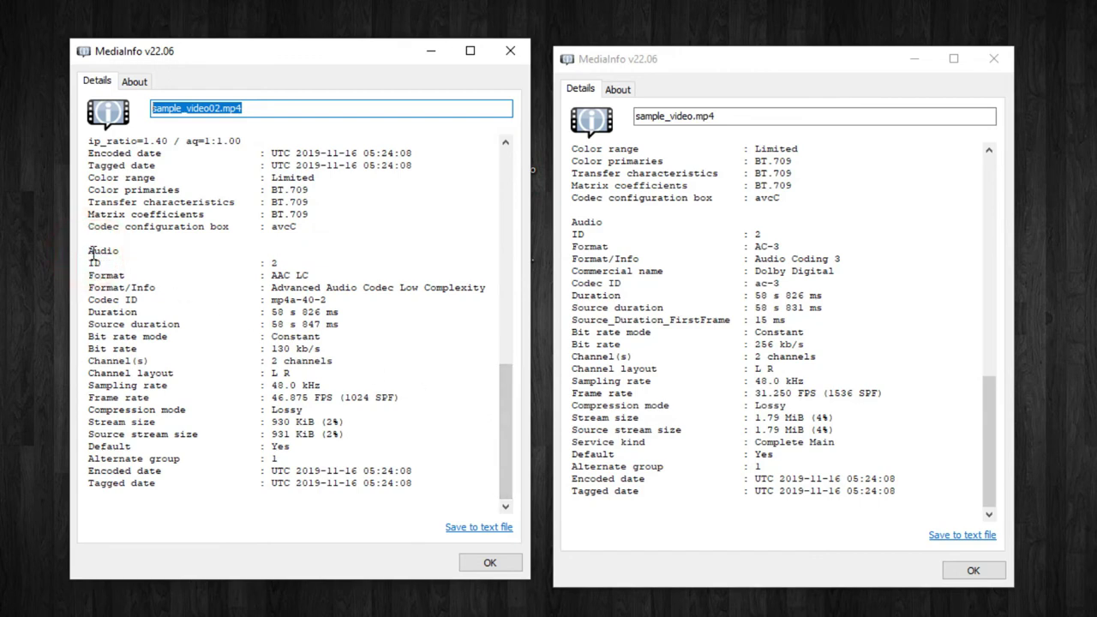
drag(93, 253, 332, 413)
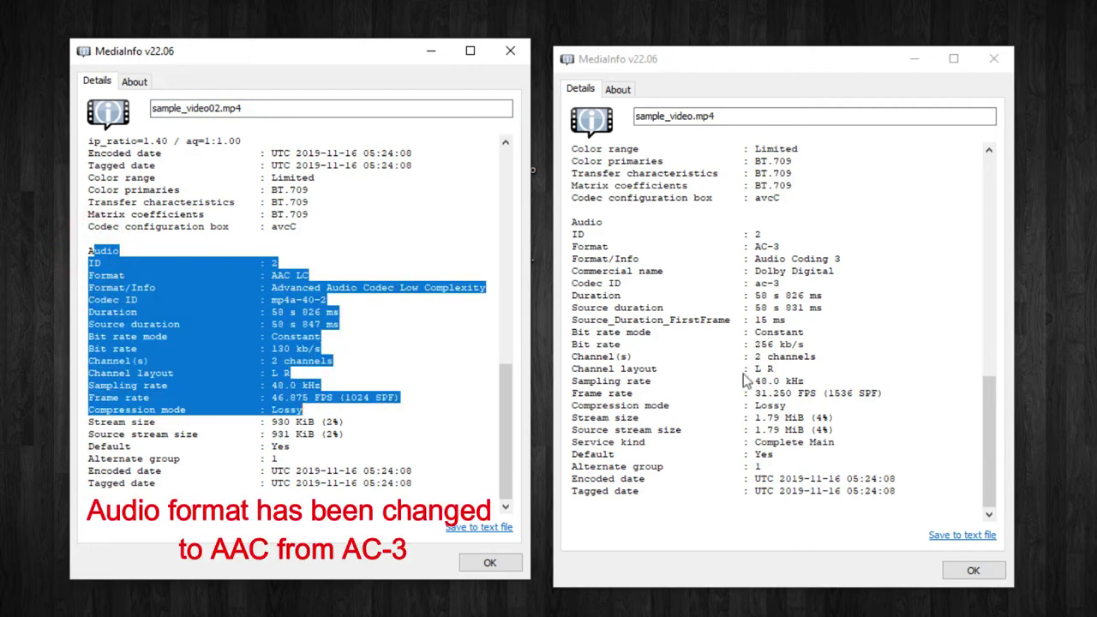
Switch to XMedia Recode and choose 256 as the bitrate in the AAC audio conversion settings
click(518, 606)
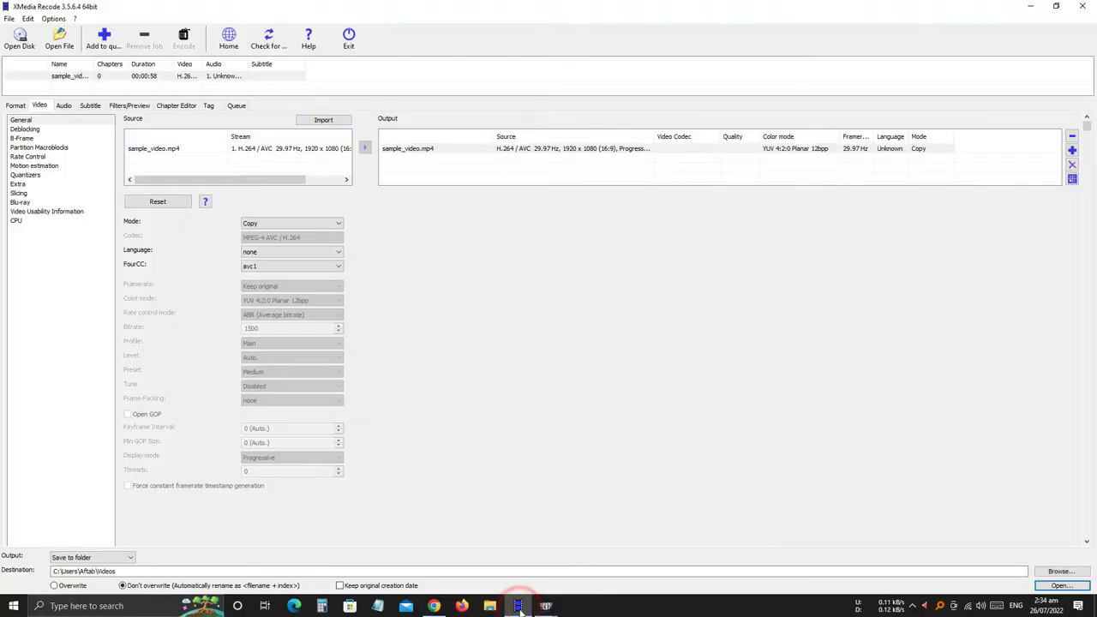
click(63, 106)
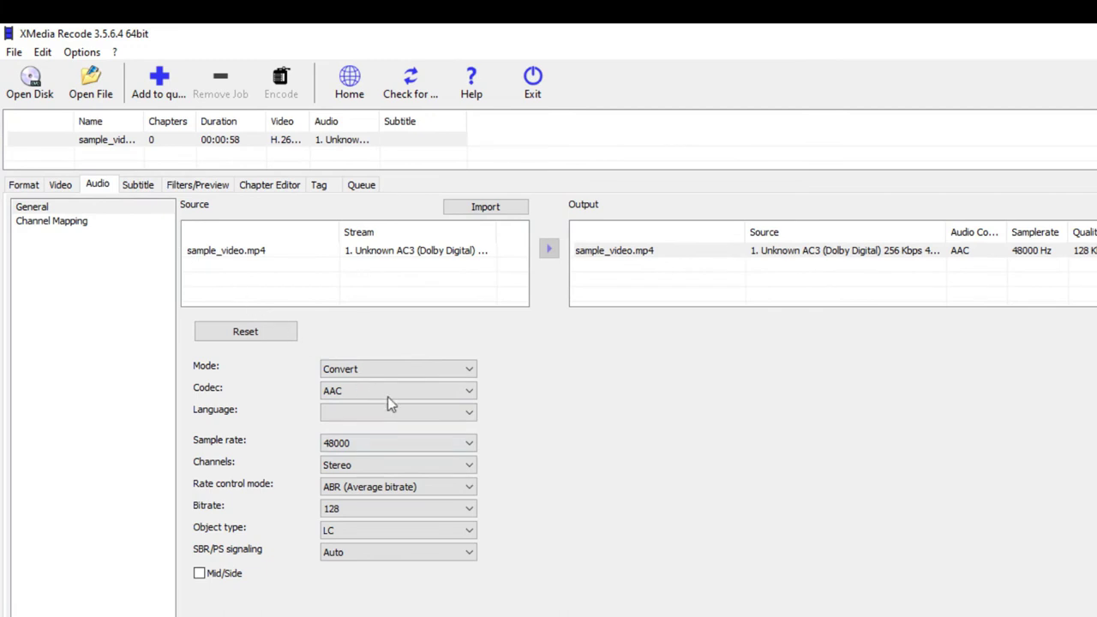
click(405, 409)
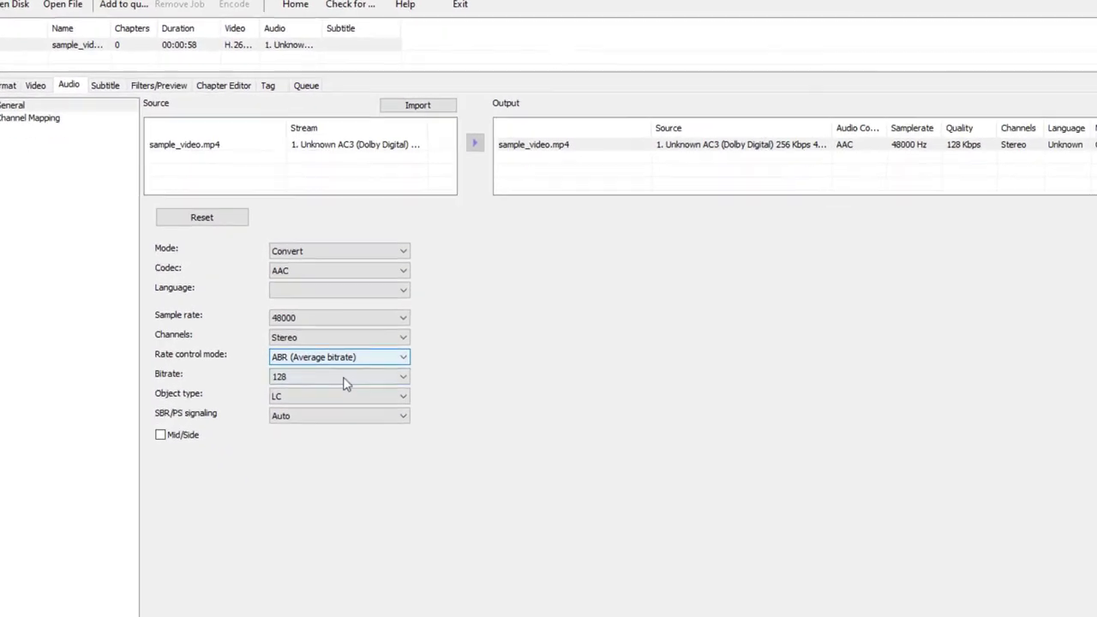
click(341, 419)
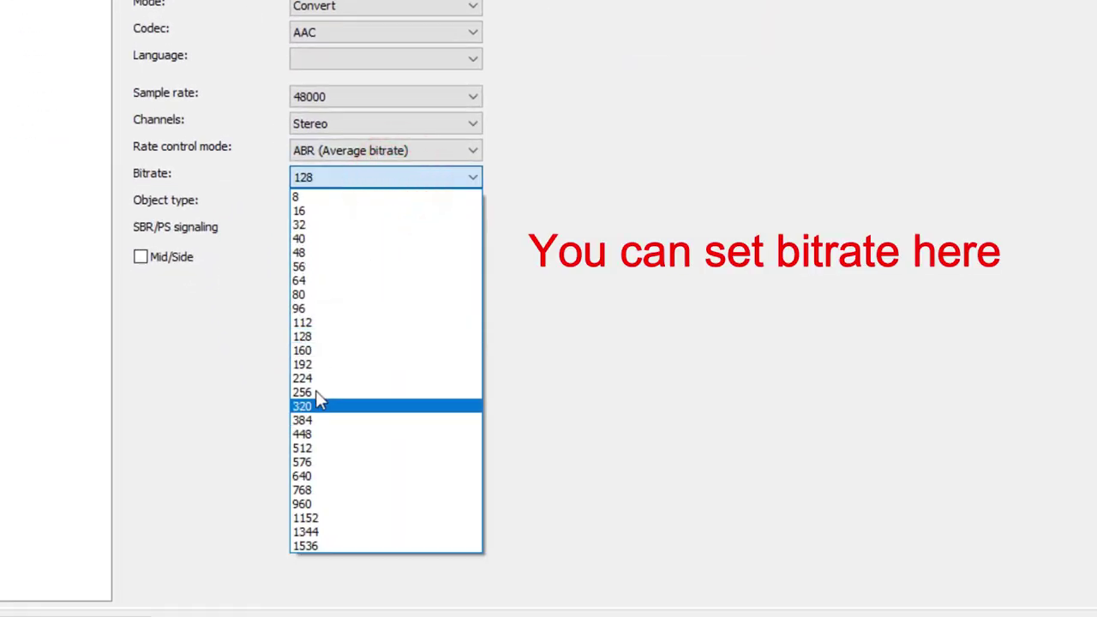
key(Up)
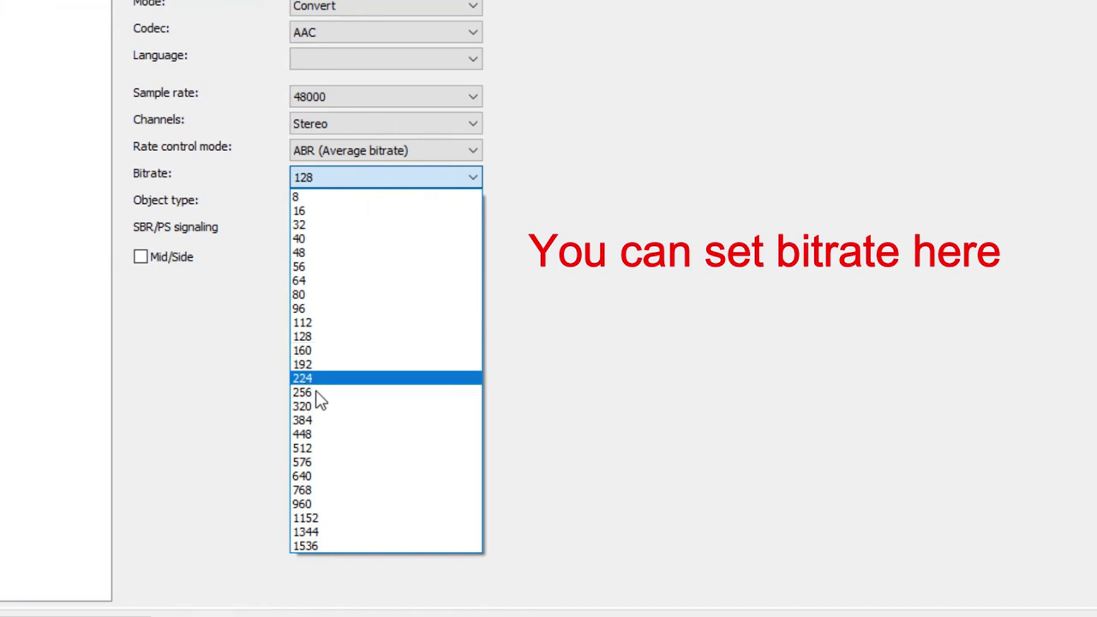
click(313, 393)
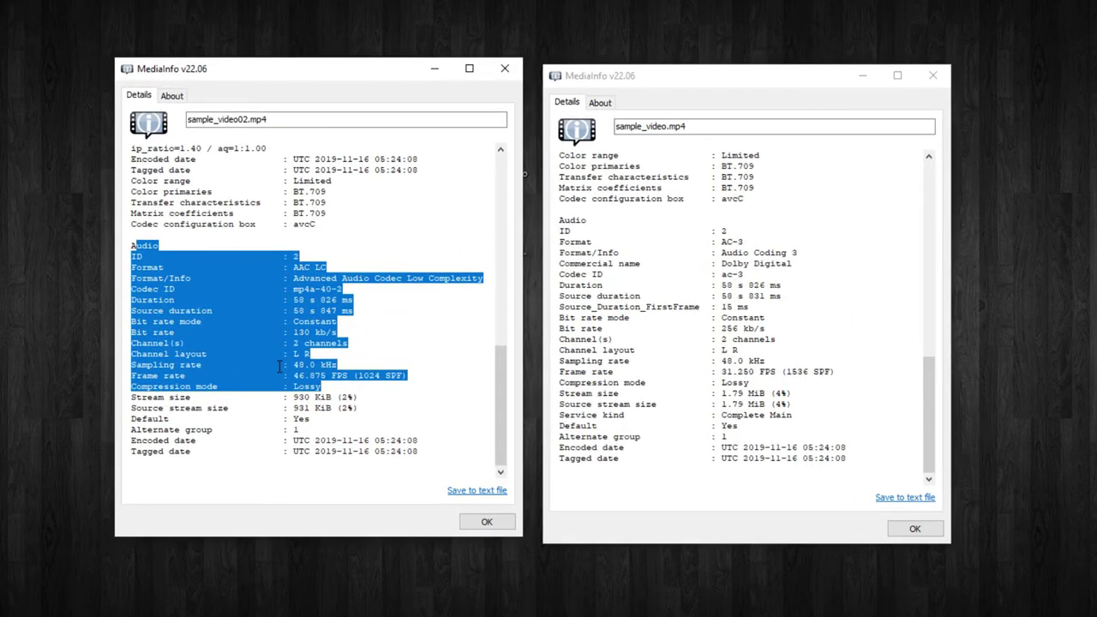
Check the audio bit rate of sample_video02.mp4 in MediaInfo and close both MediaInfo windows
click(297, 335)
double_click(298, 334)
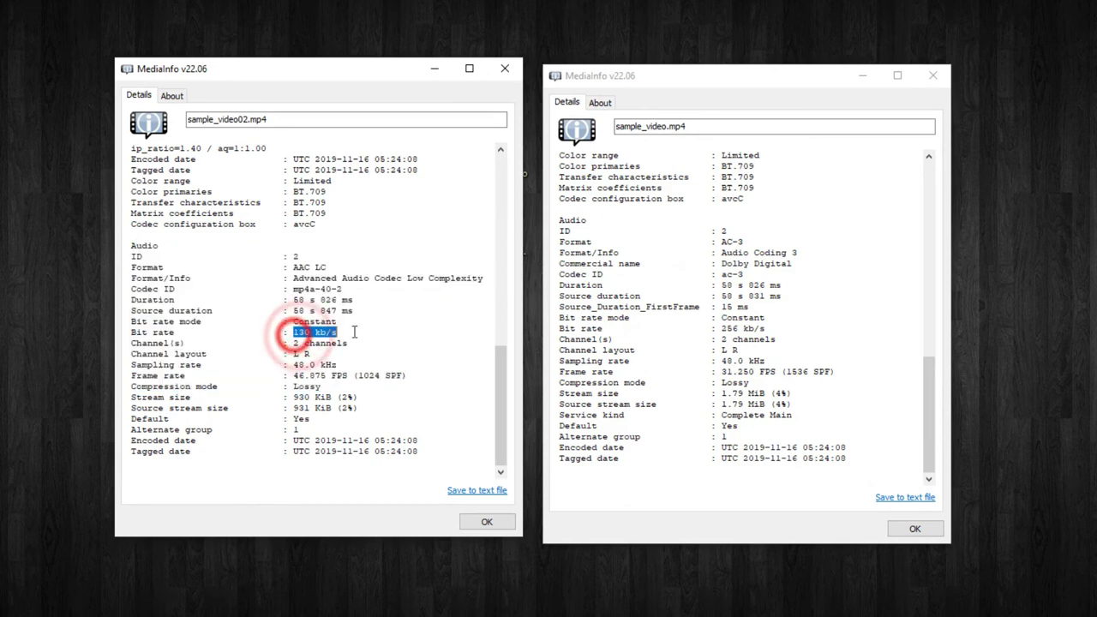
click(380, 331)
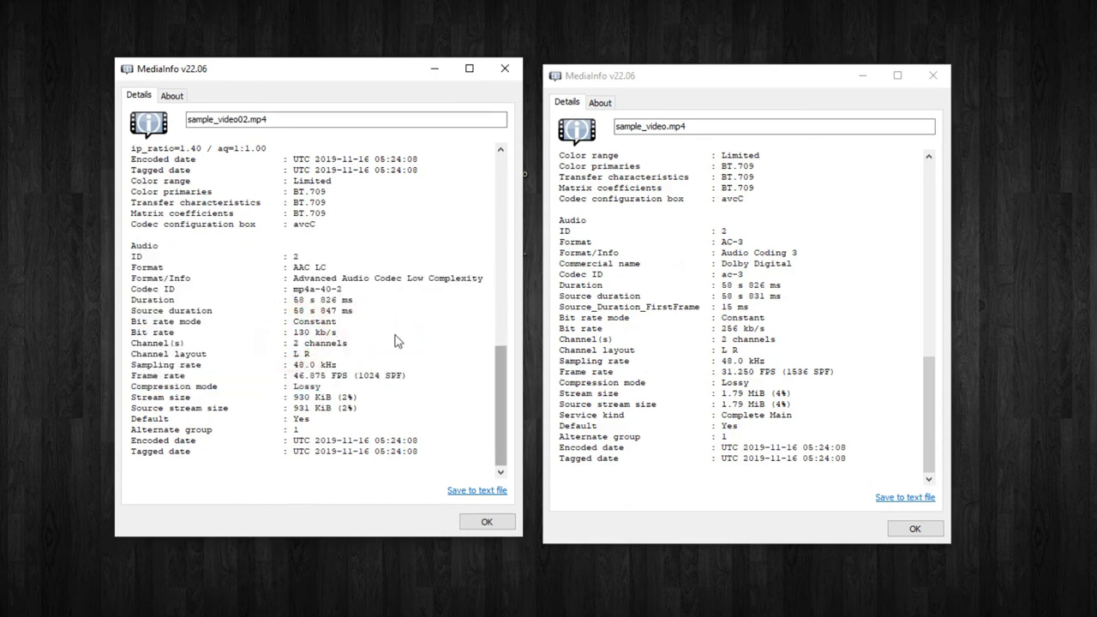
click(487, 523)
click(915, 529)
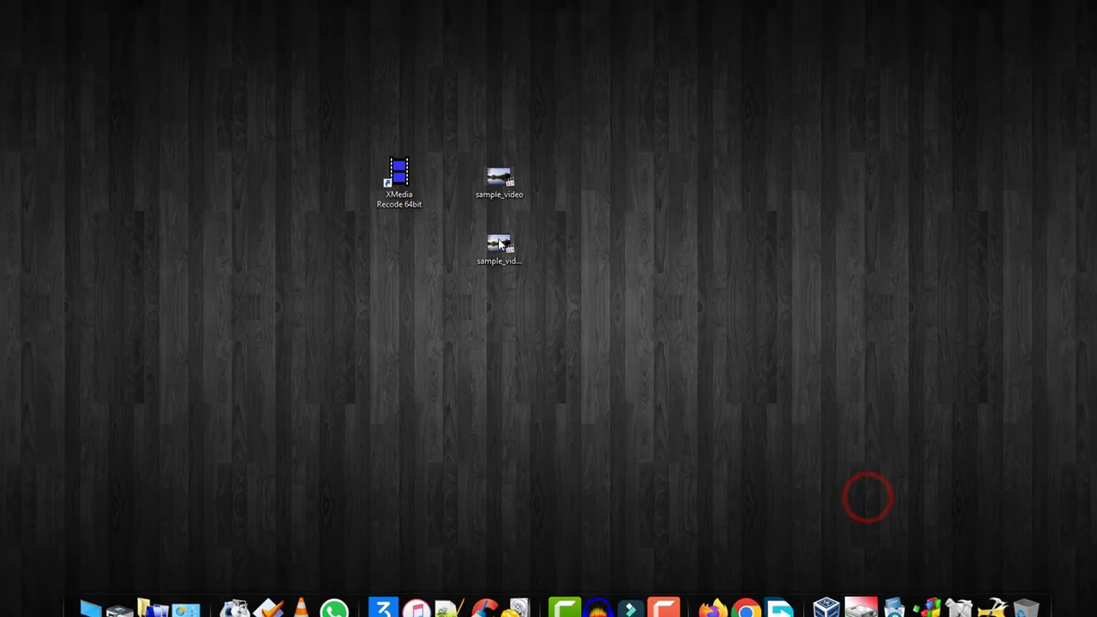
Play sample_video02 from the desktop to check its picture quality, and close the player
click(498, 234)
click(495, 273)
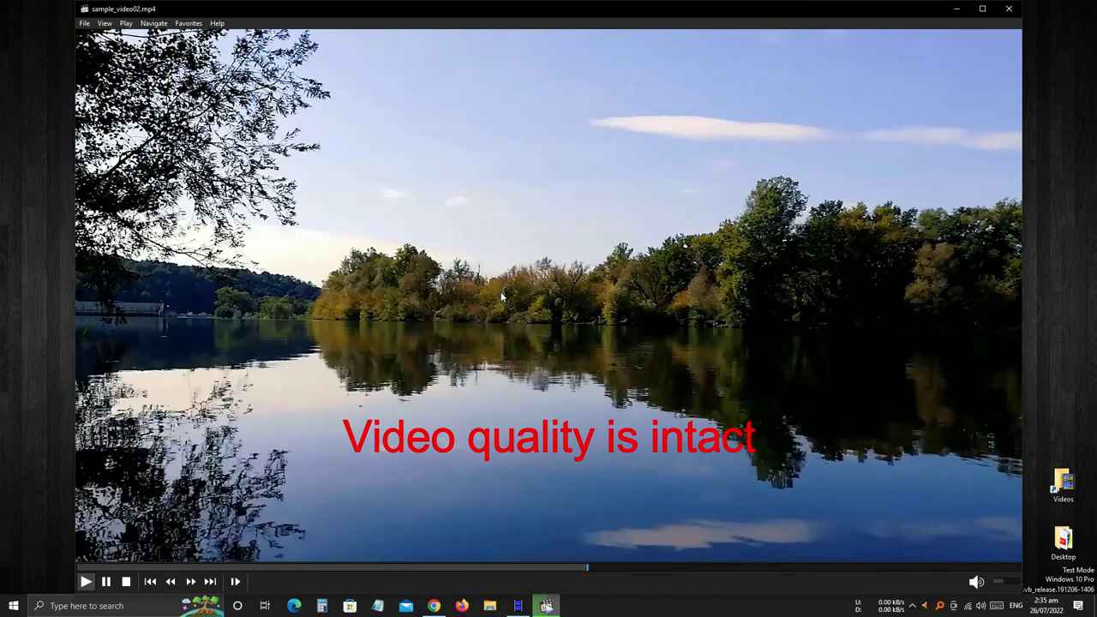
click(1010, 9)
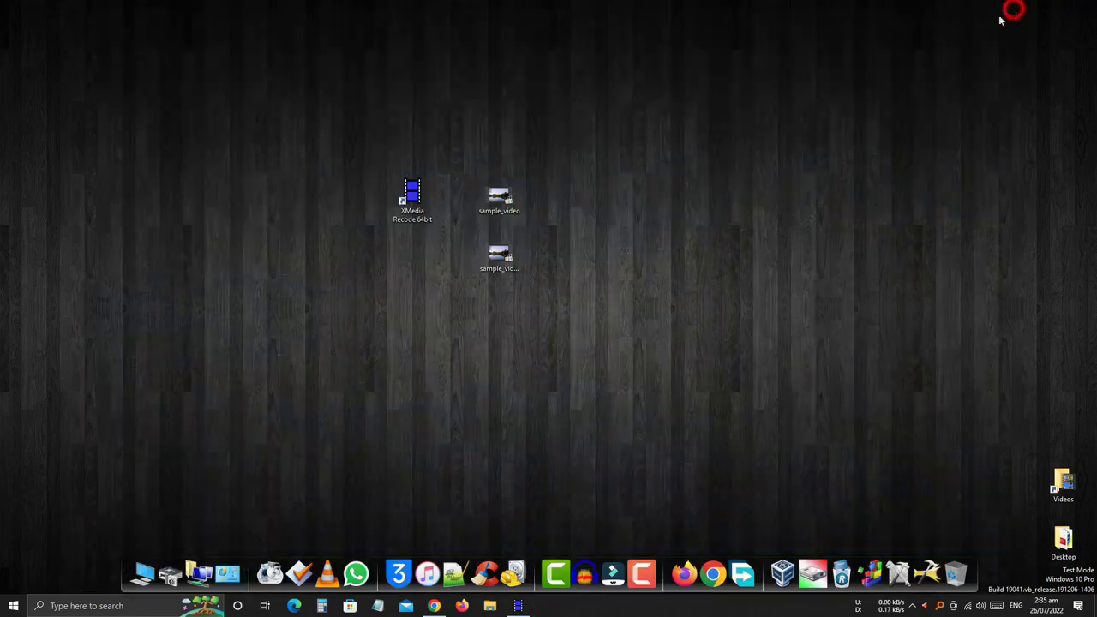
right_click(599, 205)
click(625, 235)
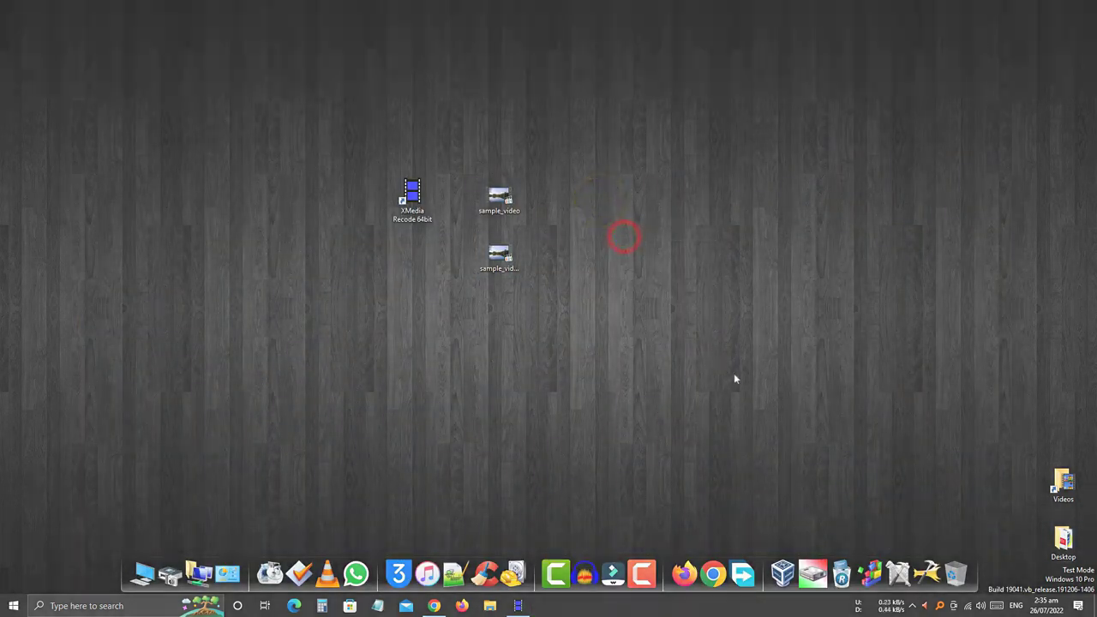